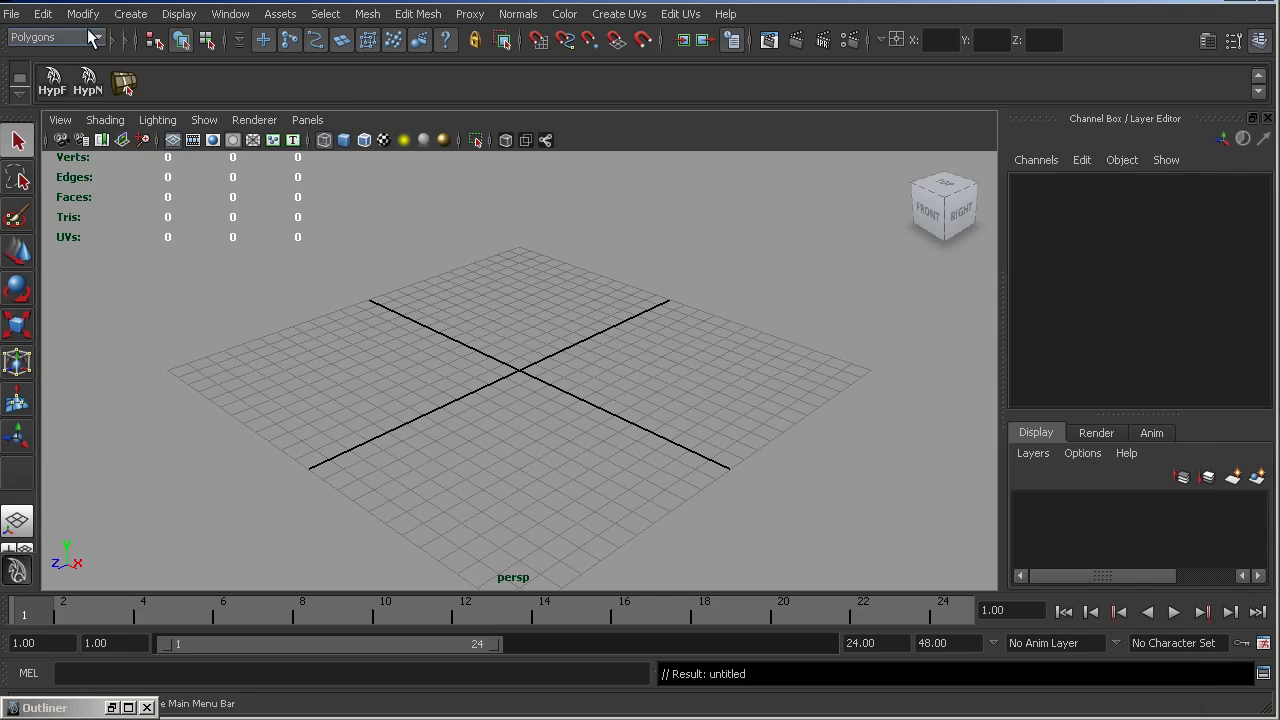
# - Create polygon cube pCube1 at the origin, frame it and switch to smooth shading
pyautogui.click(130, 14)
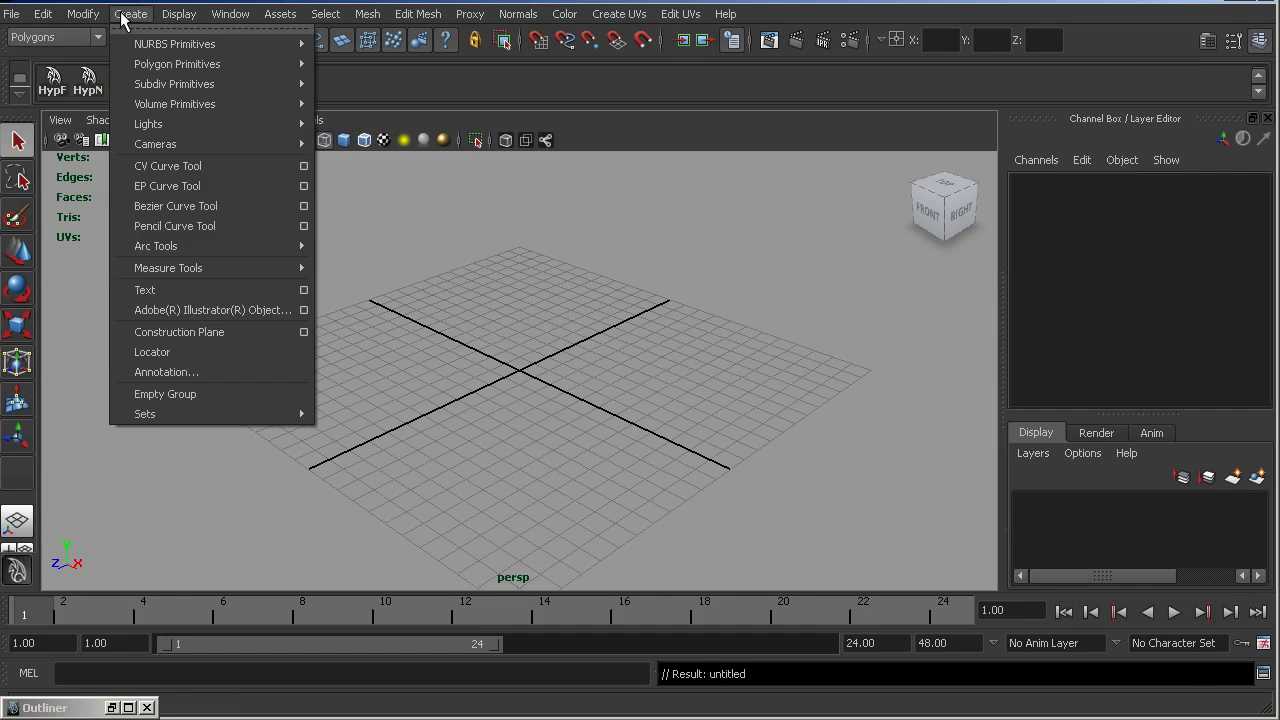
pyautogui.moveTo(200, 64)
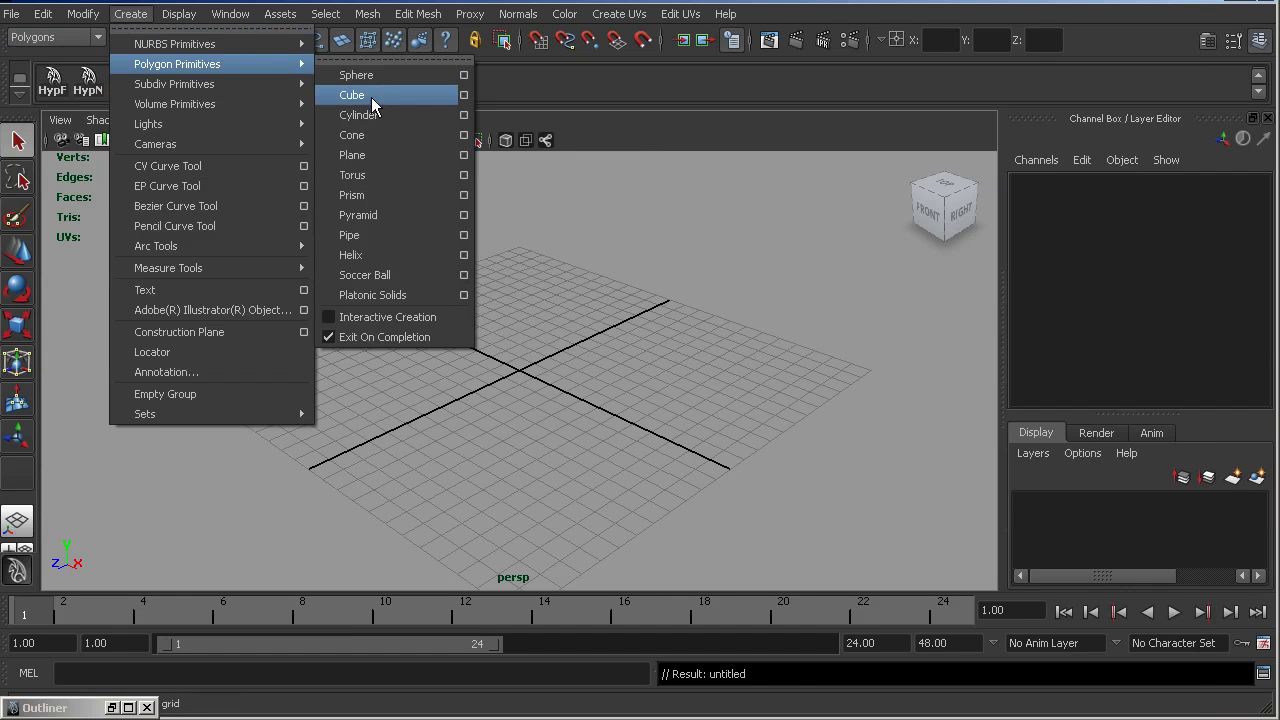
pyautogui.click(371, 96)
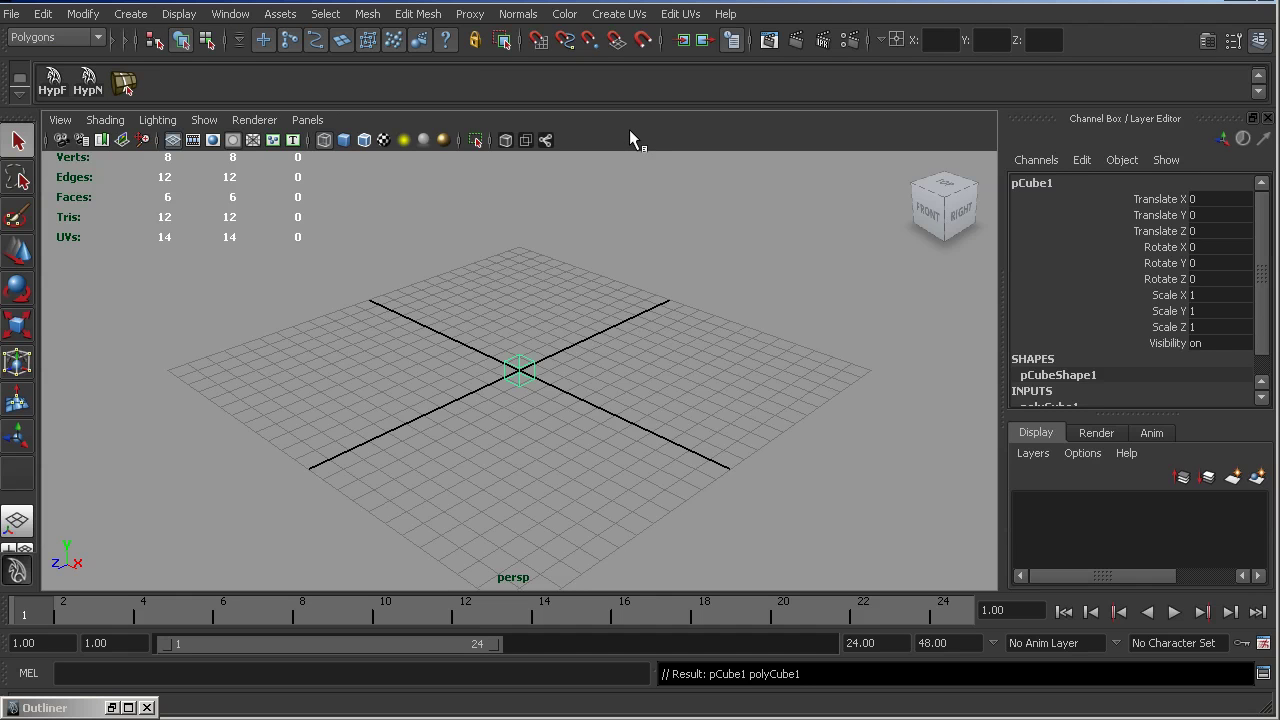
pyautogui.press('f')
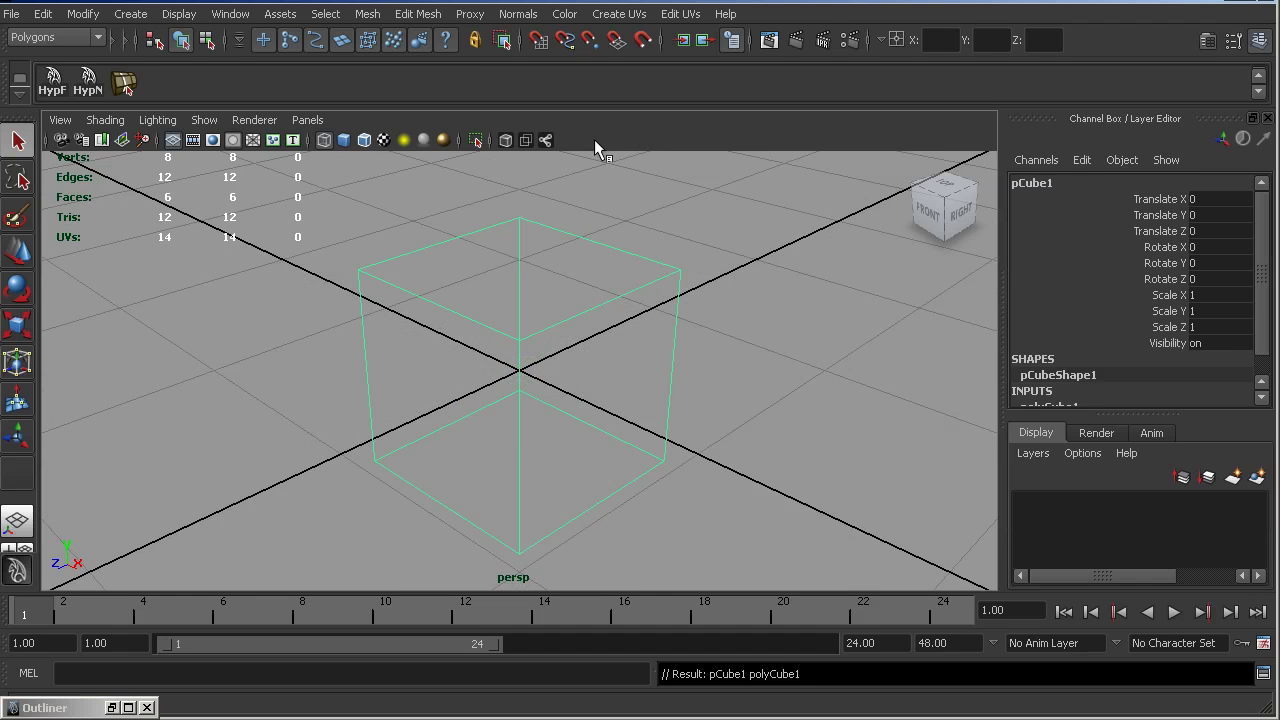
pyautogui.press('5')
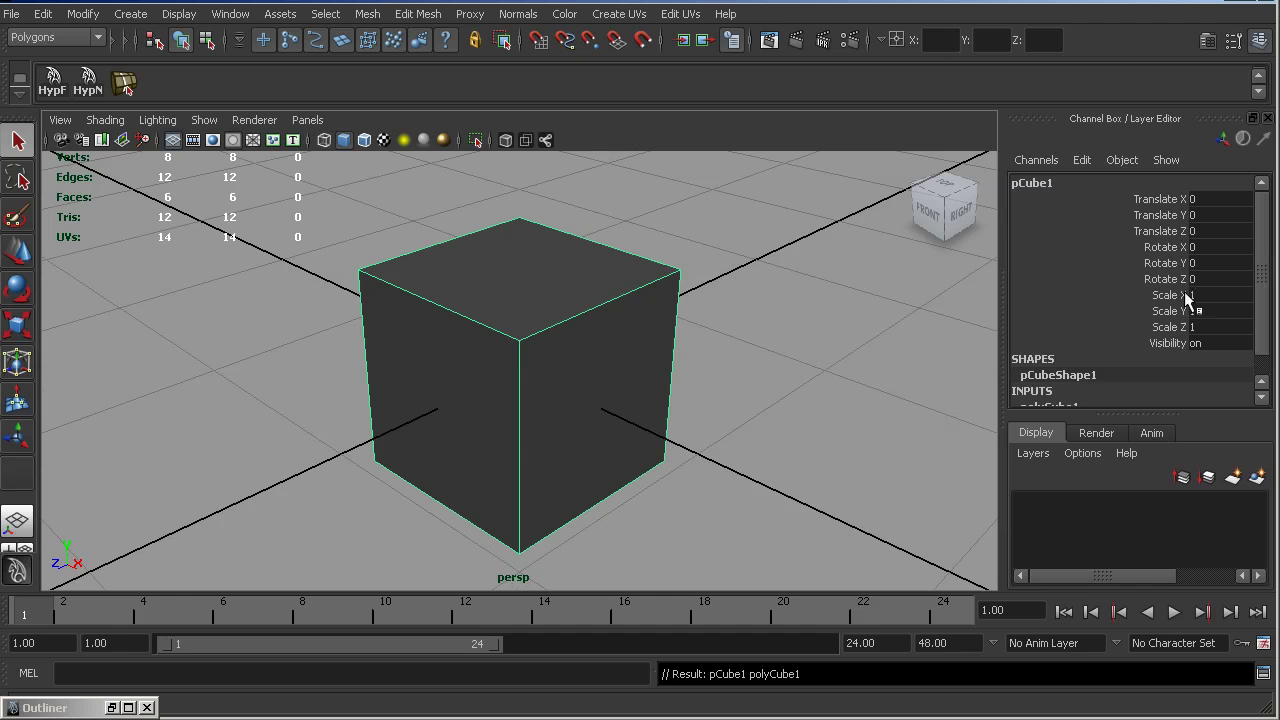
# - Set polyCube1's Subdivisions Width, Height and Depth all to 8
pyautogui.scroll(-1, 1262, 295)
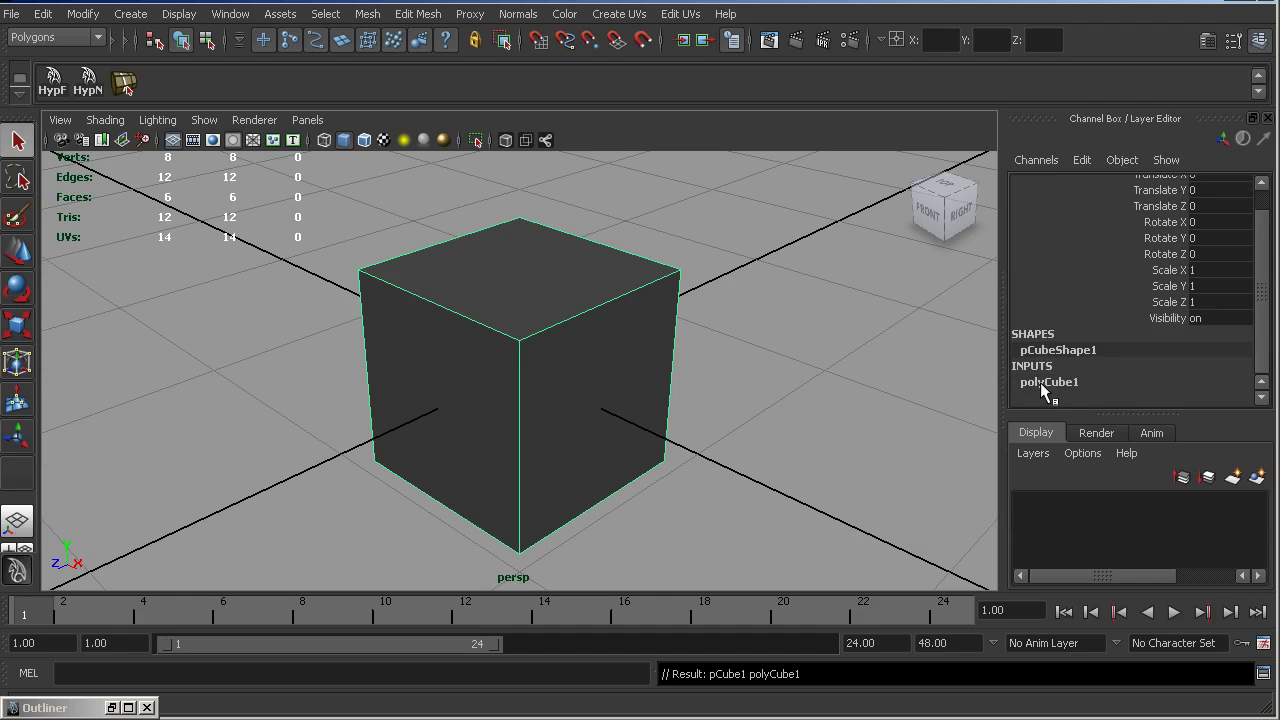
pyautogui.scroll(-5, 1048, 392)
pyautogui.moveTo(1210, 340); pyautogui.dragTo(1207, 366)
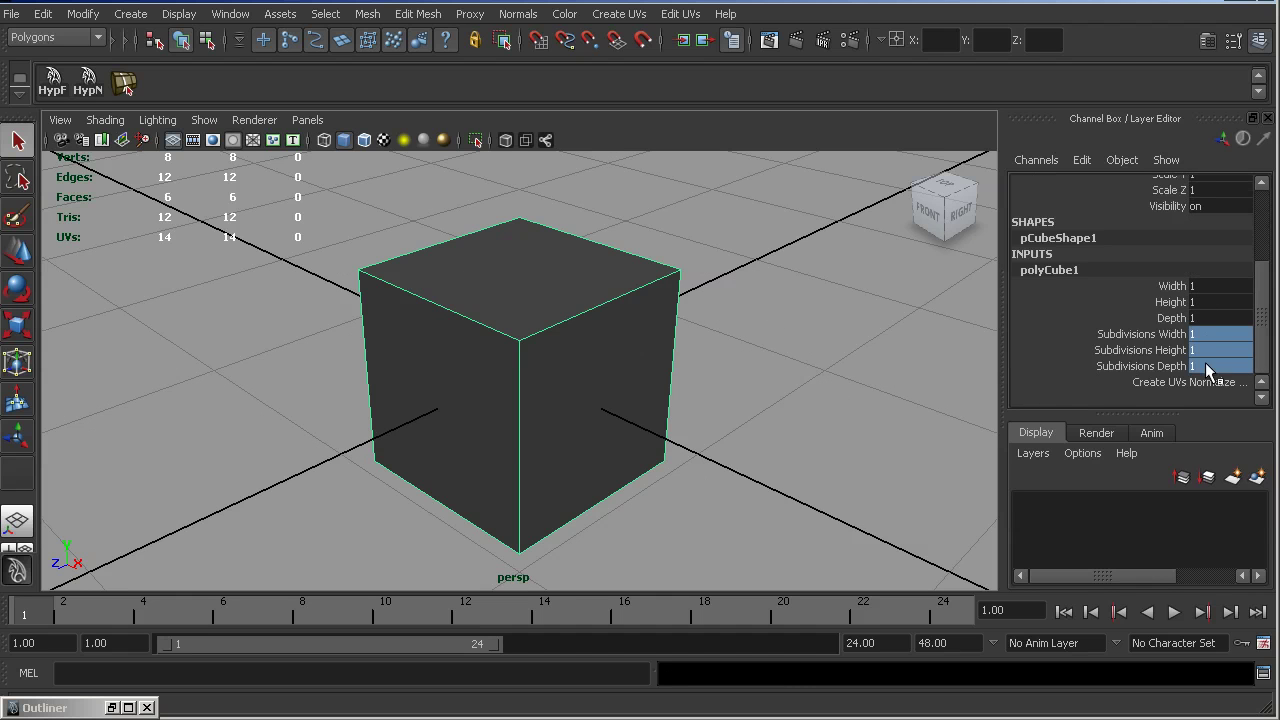
pyautogui.write('8')
pyautogui.press('Return')
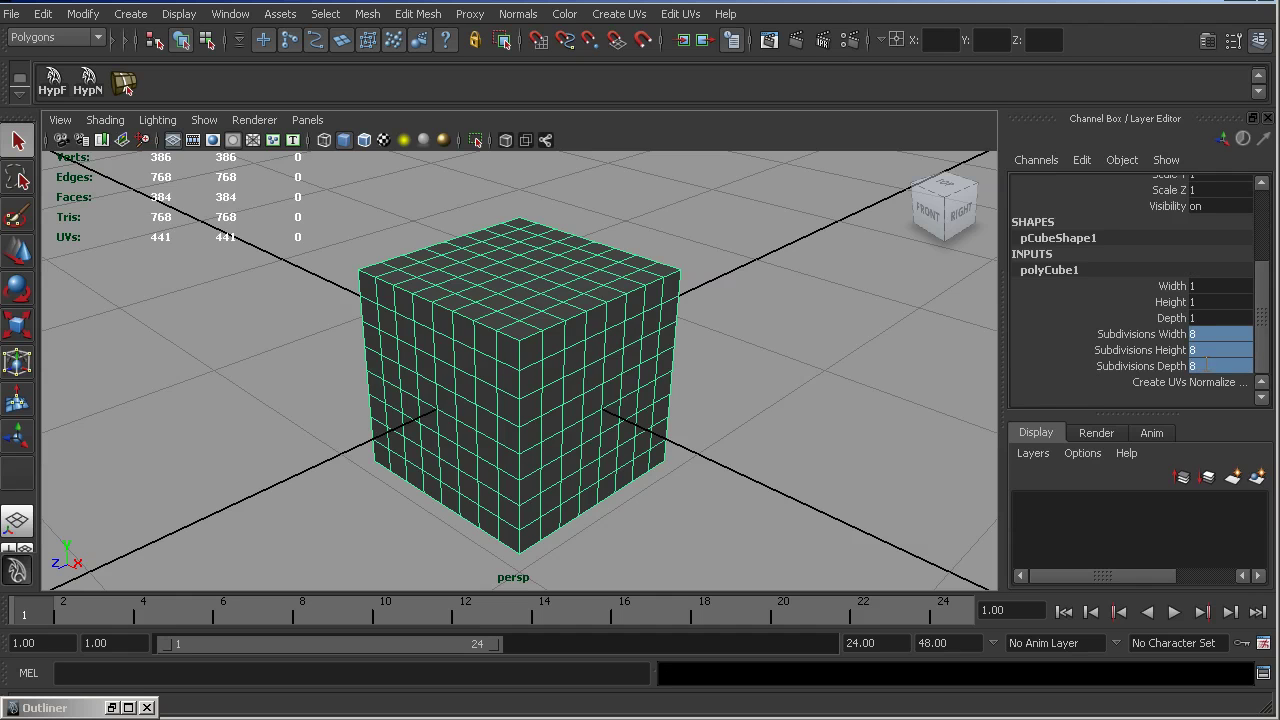
pyautogui.keyDown('alt'); pyautogui.moveTo(447, 311); pyautogui.dragTo(712, 284); pyautogui.keyUp('alt')
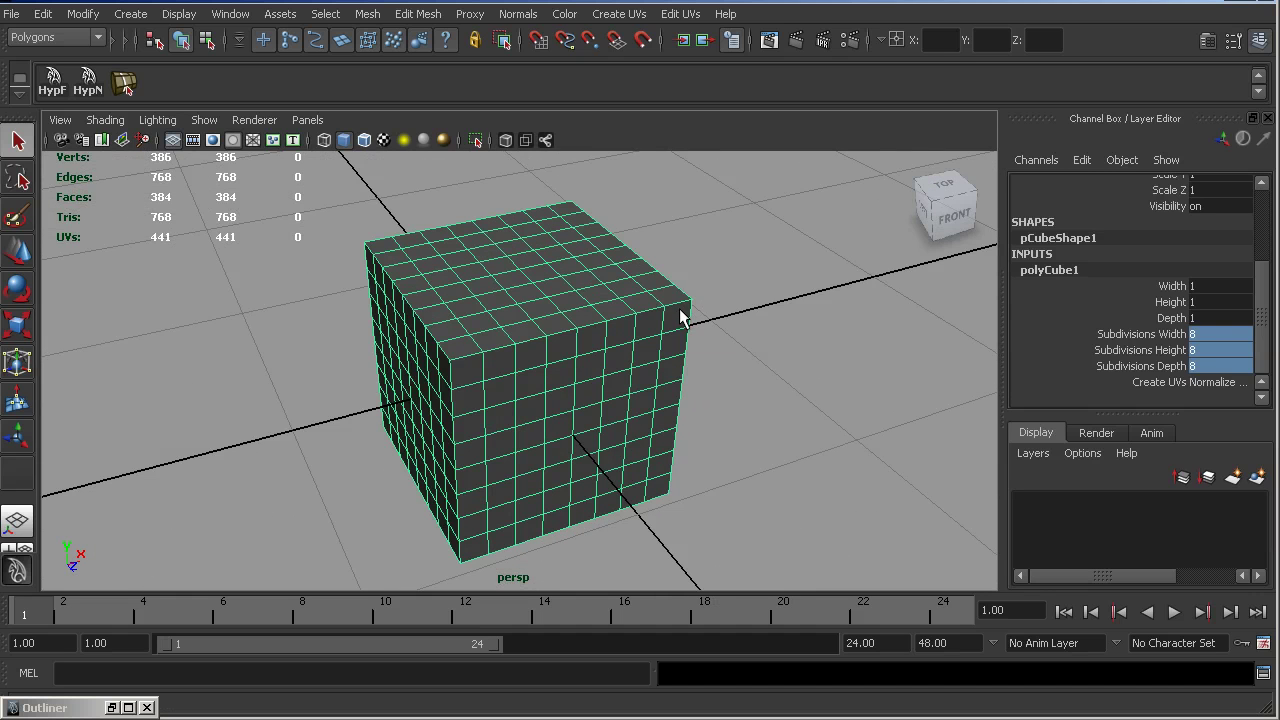
# - In edge mode, select the top border edge loops and the front corner loop
pyautogui.moveTo(678, 313); pyautogui.dragTo(680, 262, button='right')
pyautogui.keyDown('alt'); pyautogui.moveTo(649, 314); pyautogui.dragTo(560, 346); pyautogui.keyUp('alt')
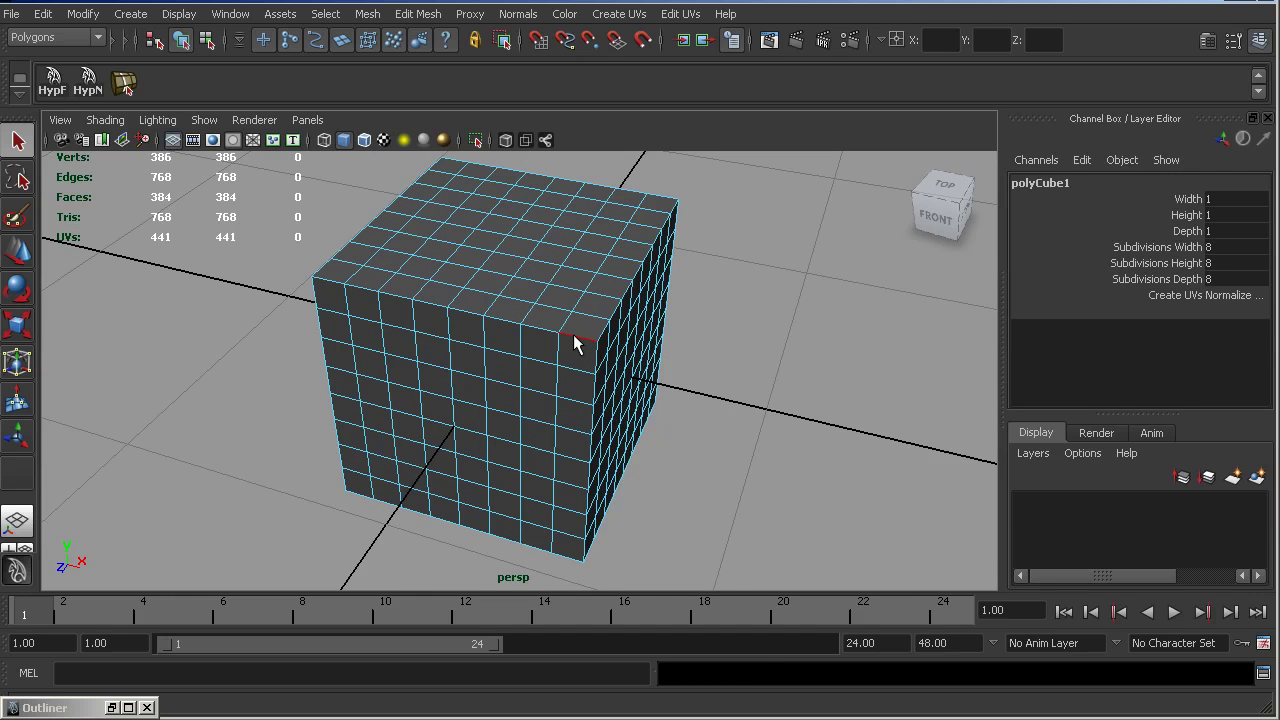
pyautogui.doubleClick(575, 343)
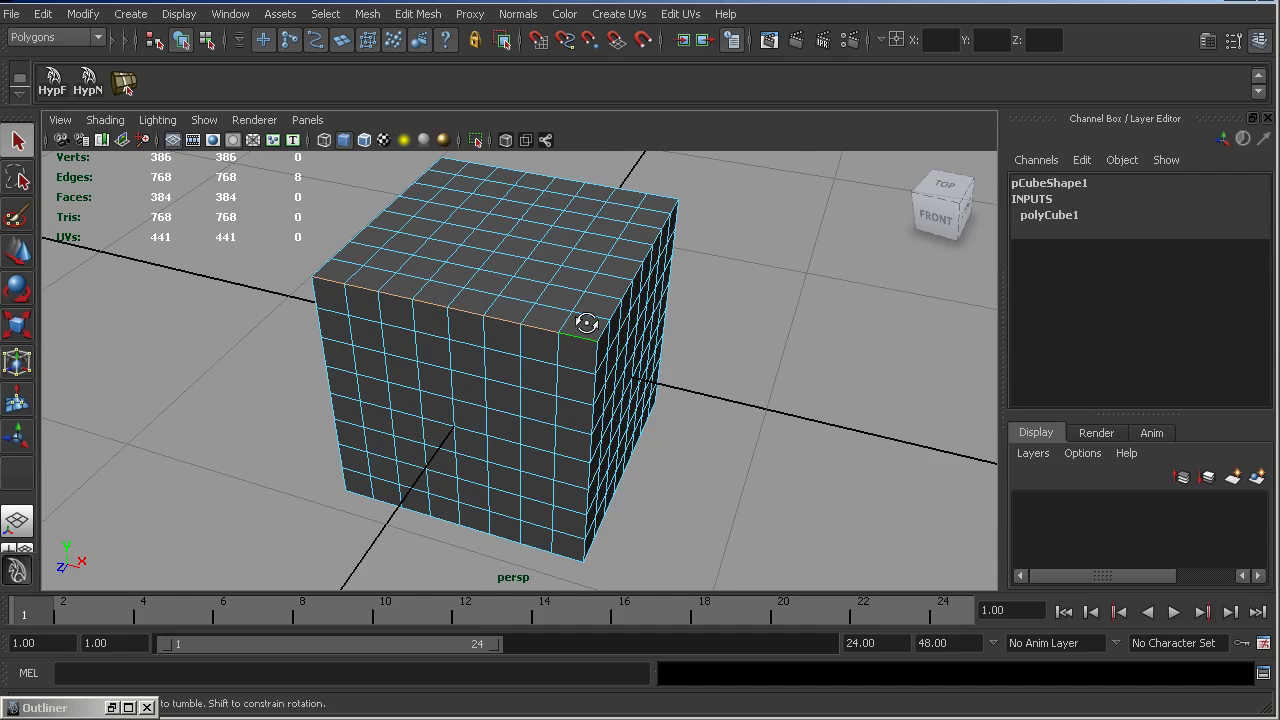
pyautogui.keyDown('alt'); pyautogui.moveTo(586, 323); pyautogui.dragTo(490, 405); pyautogui.keyUp('alt')
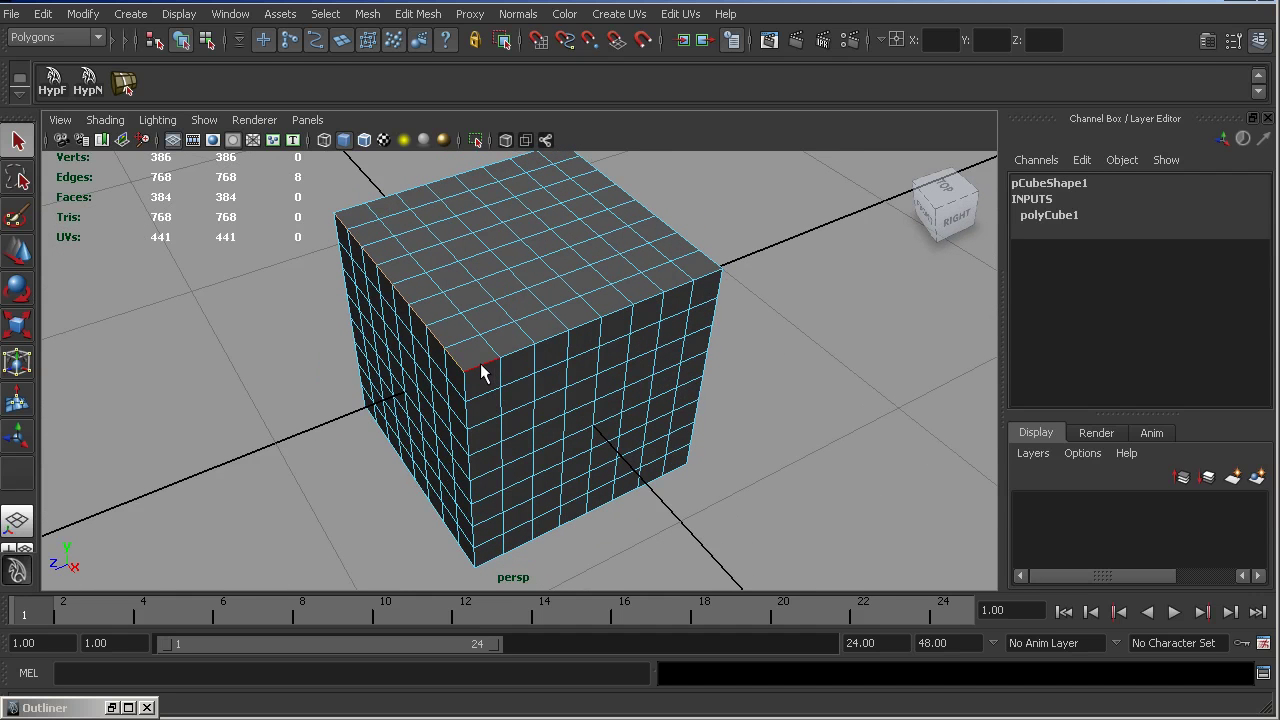
pyautogui.keyDown('alt'); pyautogui.moveTo(640, 363); pyautogui.dragTo(428, 362); pyautogui.keyUp('alt')
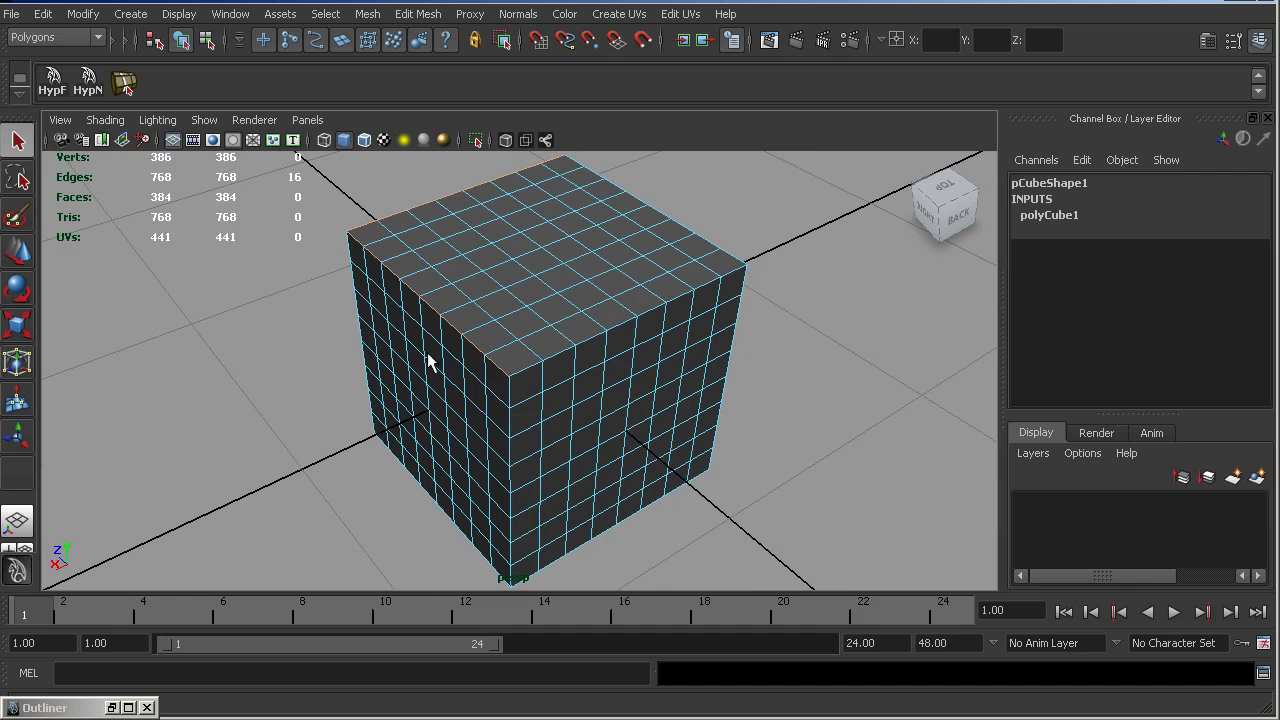
pyautogui.moveTo(528, 376)
pyautogui.keyDown('alt'); pyautogui.mouseDown()
pyautogui.moveTo(534, 346)
pyautogui.moveTo(544, 385)
pyautogui.mouseUp(); pyautogui.keyUp('alt')
pyautogui.doubleClick(576, 396)
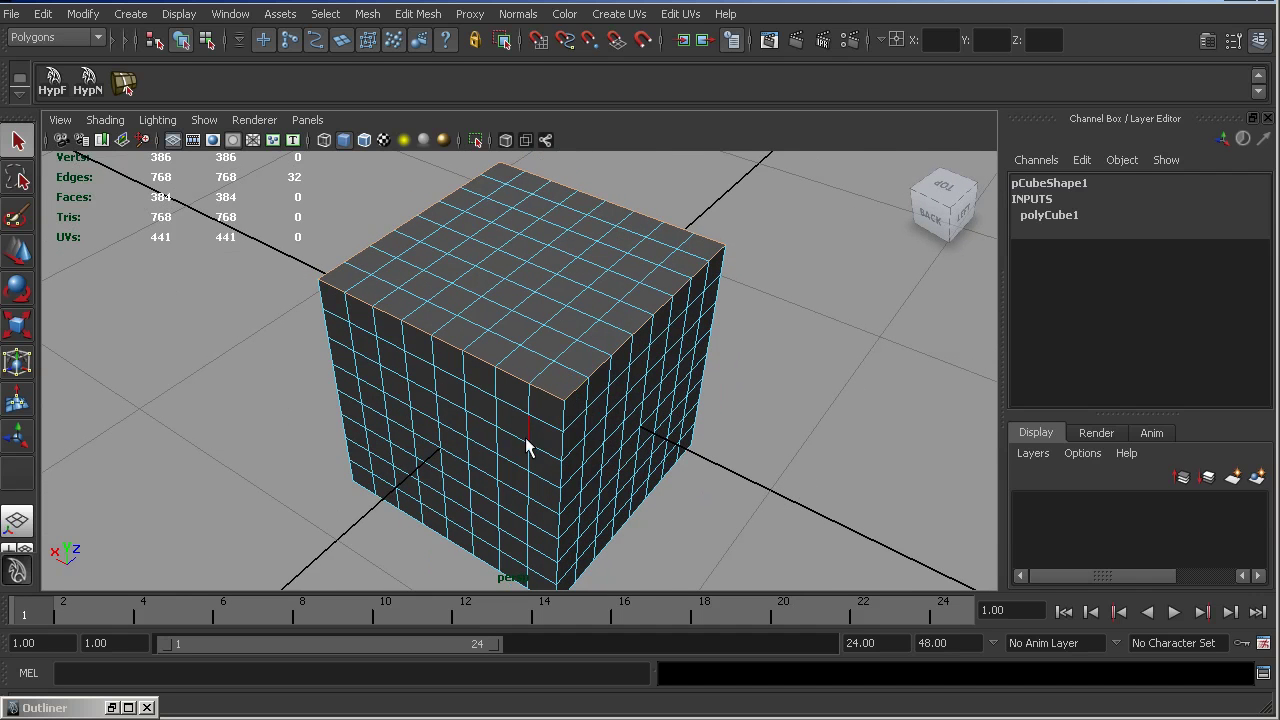
pyautogui.keyDown('alt'); pyautogui.moveTo(526, 443); pyautogui.dragTo(514, 406); pyautogui.keyUp('alt')
pyautogui.keyDown('shift'); pyautogui.doubleClick(539, 332); pyautogui.keyUp('shift')
# - Add the right corner and bottom border loops, checking for missed edges in wireframe
pyautogui.keyDown('alt'); pyautogui.moveTo(539, 332); pyautogui.dragTo(640, 404); pyautogui.keyUp('alt')
pyautogui.keyDown('shift'); pyautogui.doubleClick(670, 290); pyautogui.keyUp('shift')
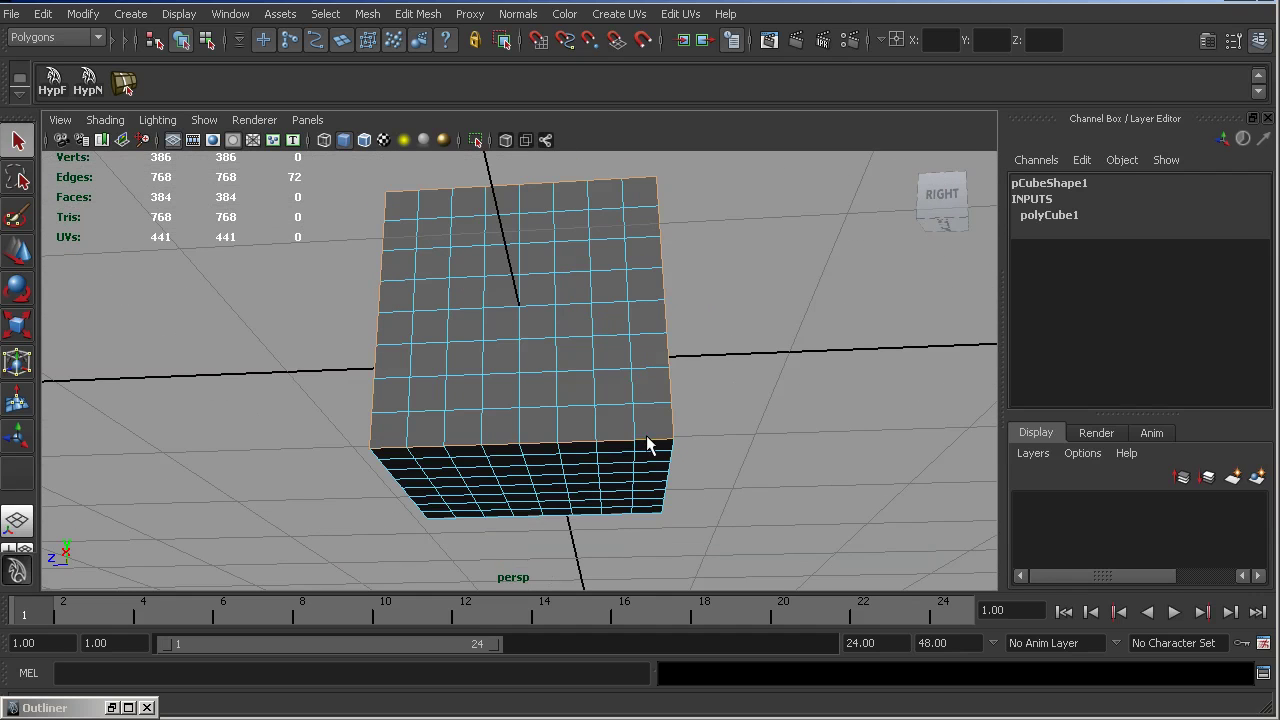
pyautogui.keyDown('alt'); pyautogui.moveTo(414, 410); pyautogui.dragTo(603, 394); pyautogui.keyUp('alt')
pyautogui.keyDown('shift'); pyautogui.doubleClick(590, 407); pyautogui.keyUp('shift')
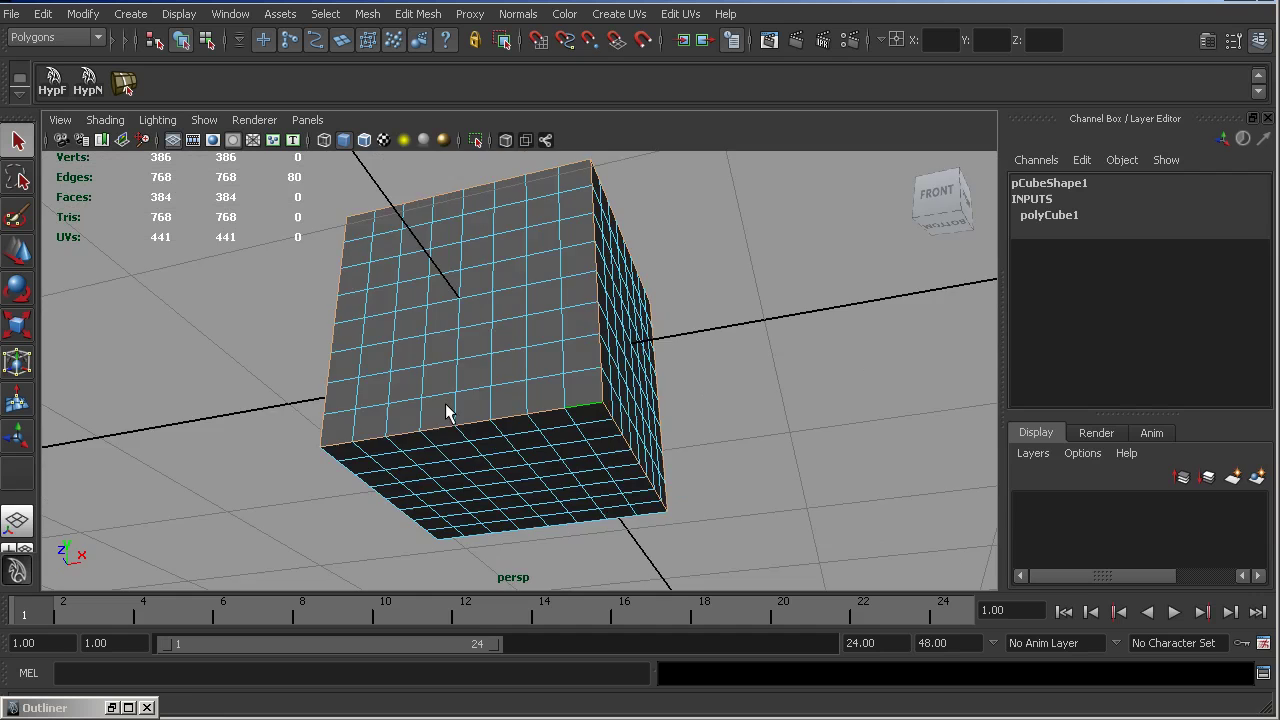
pyautogui.keyDown('alt'); pyautogui.moveTo(446, 413); pyautogui.dragTo(458, 365); pyautogui.keyUp('alt')
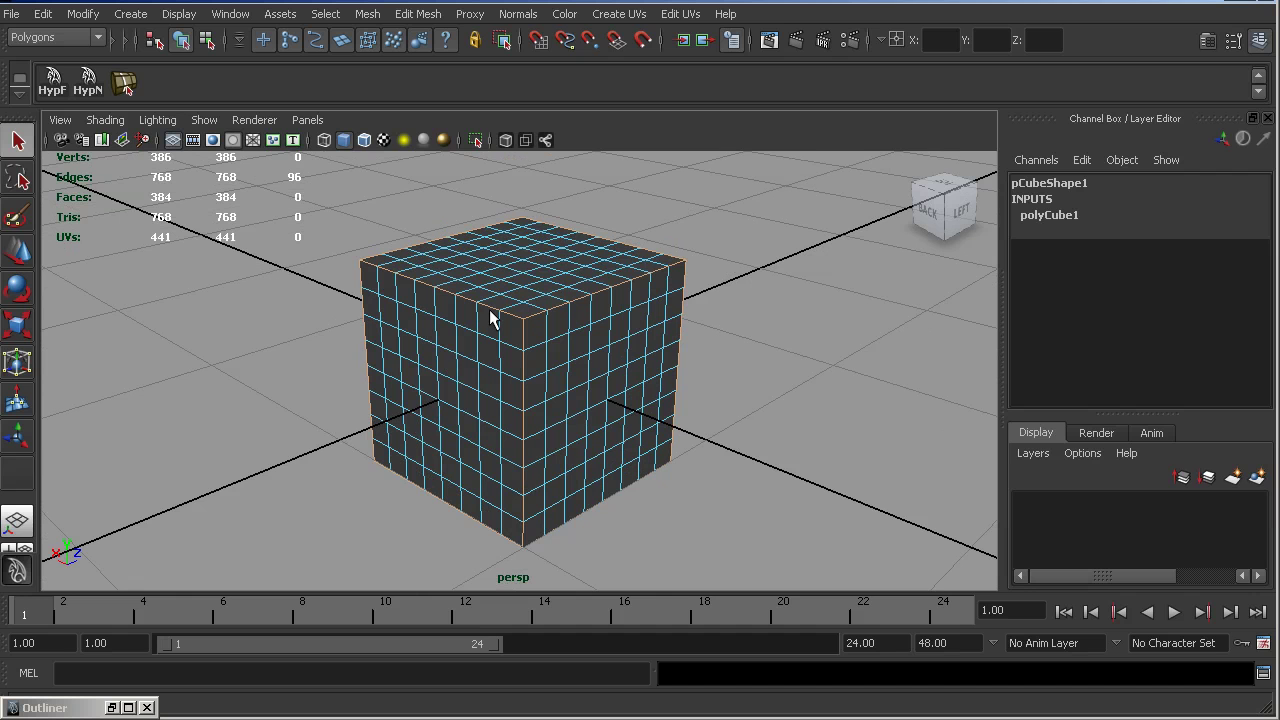
pyautogui.press('4')
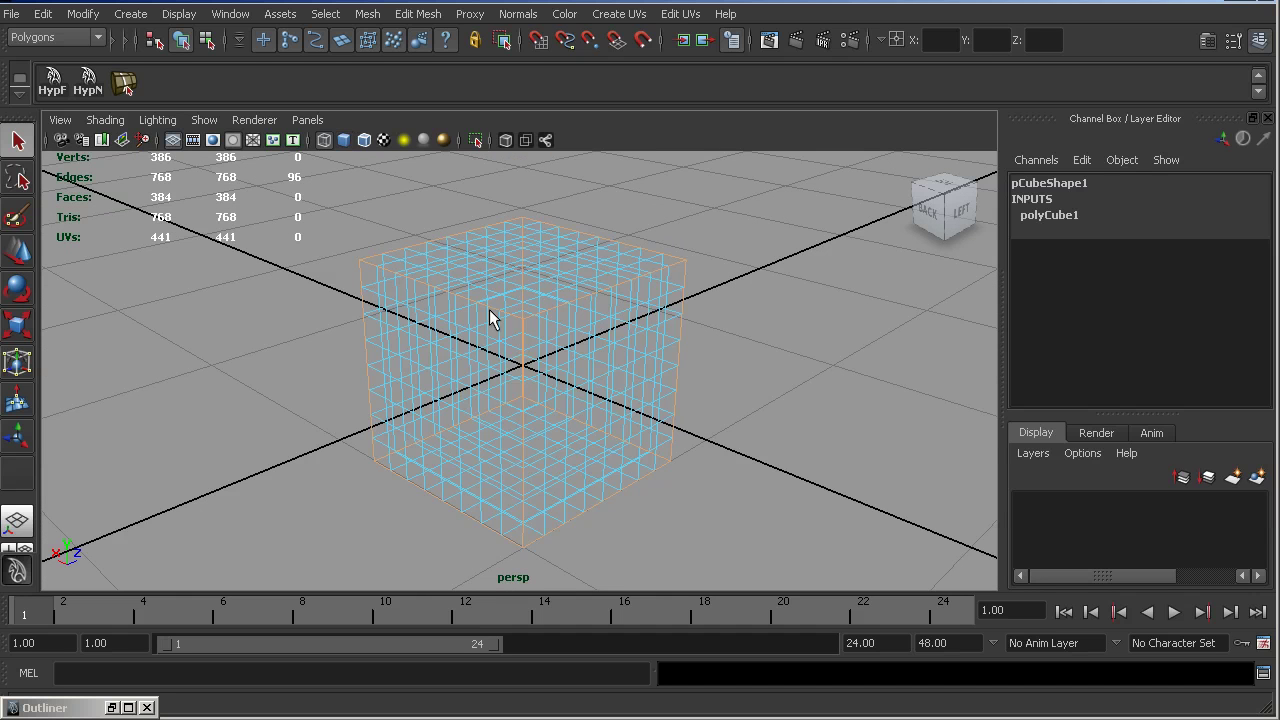
pyautogui.keyDown('alt'); pyautogui.moveTo(474, 338); pyautogui.dragTo(443, 354); pyautogui.keyUp('alt')
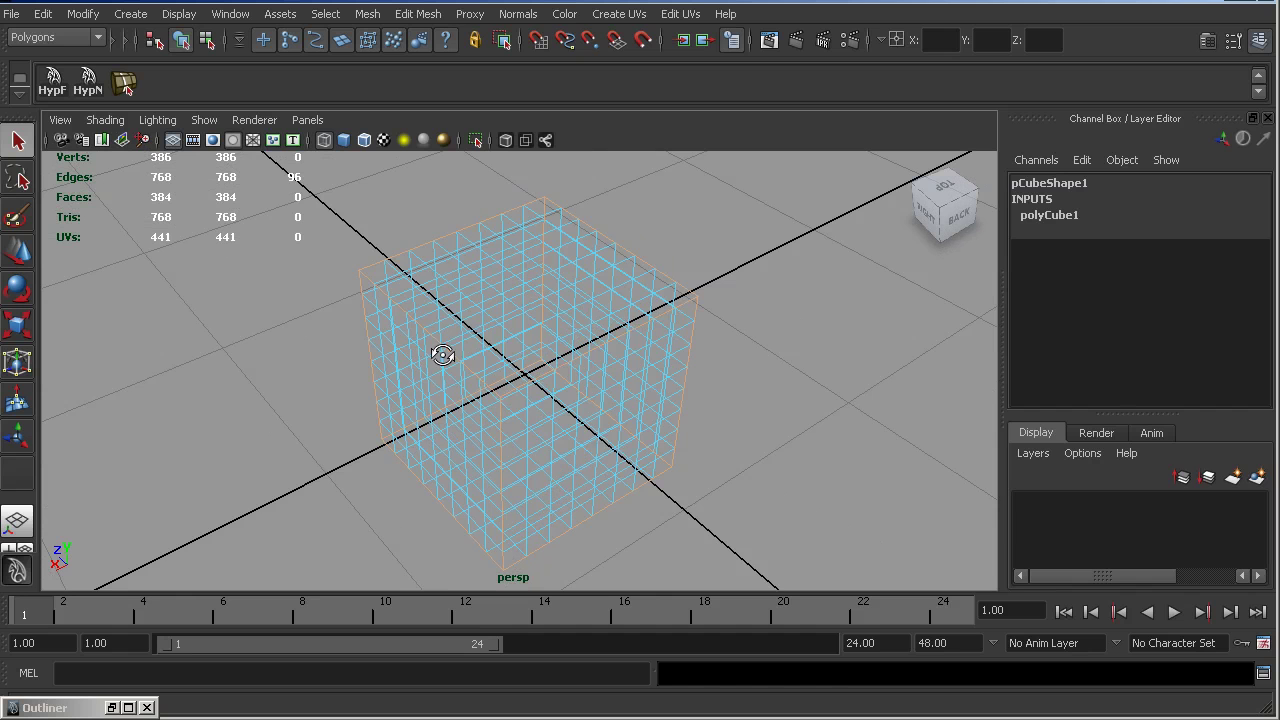
# - Bevel the selected border edges with Edit Mesh > Bevel and expand polyBevel1's settings
pyautogui.press('5')
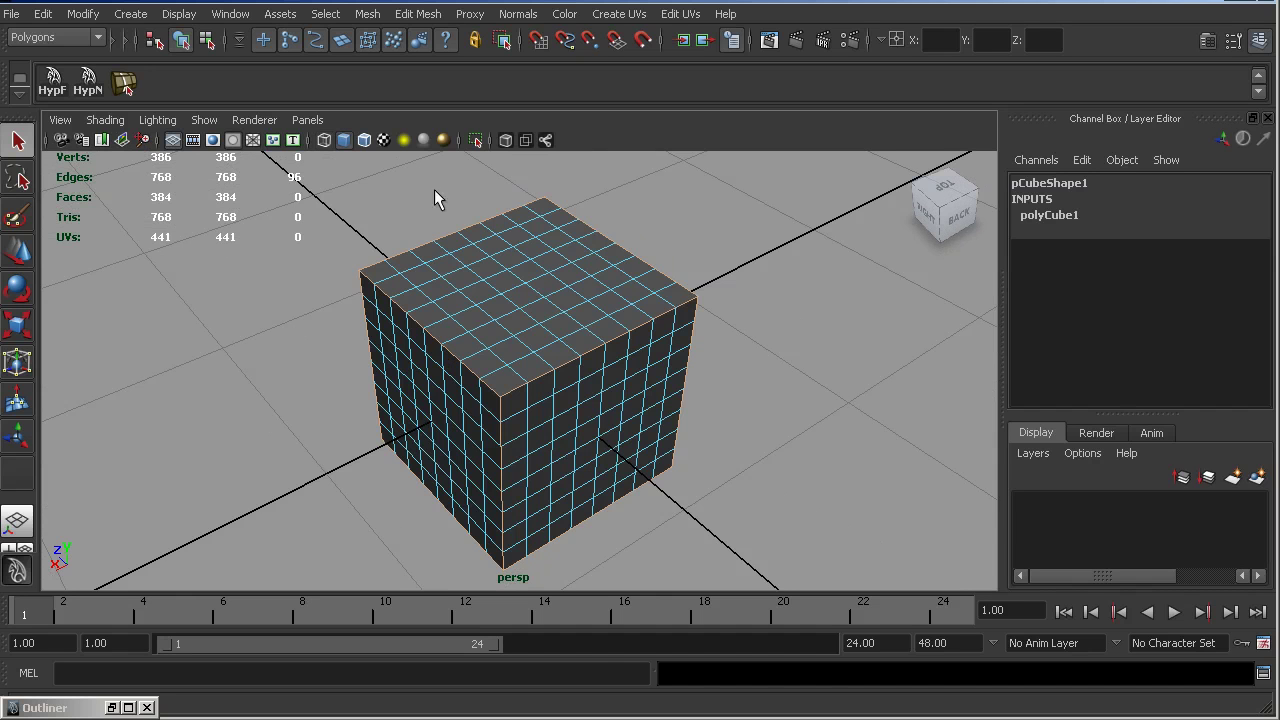
pyautogui.click(409, 15)
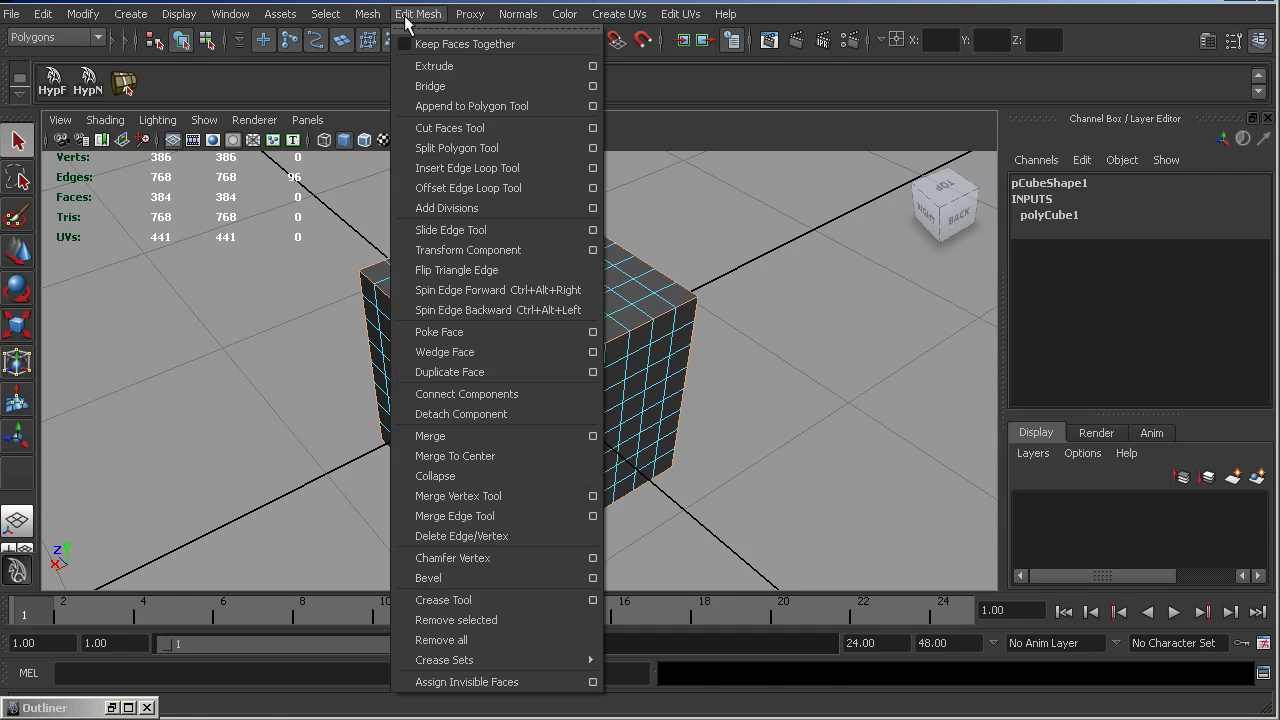
pyautogui.click(507, 579)
pyautogui.keyDown('alt'); pyautogui.moveTo(507, 579); pyautogui.dragTo(576, 358); pyautogui.keyUp('alt')
pyautogui.moveTo(576, 358); pyautogui.dragTo(549, 466, button='right')
pyautogui.scroll(-2, 1263, 277)
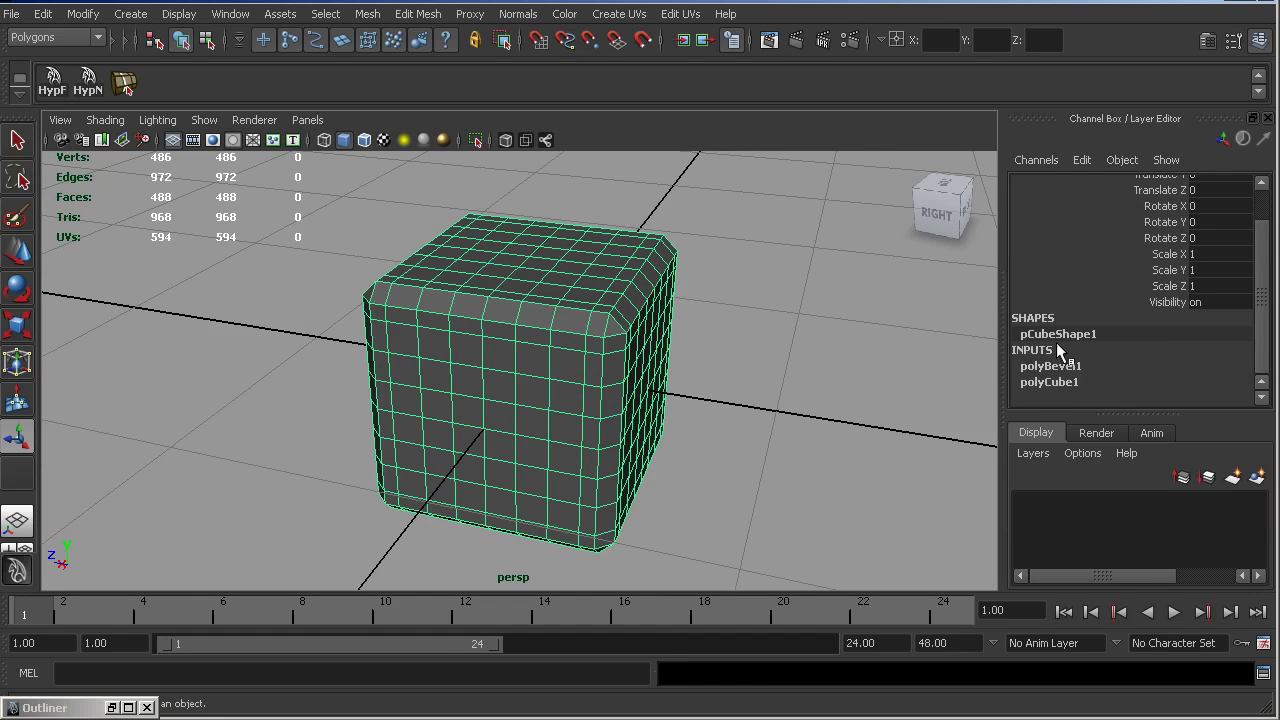
pyautogui.click(1046, 367)
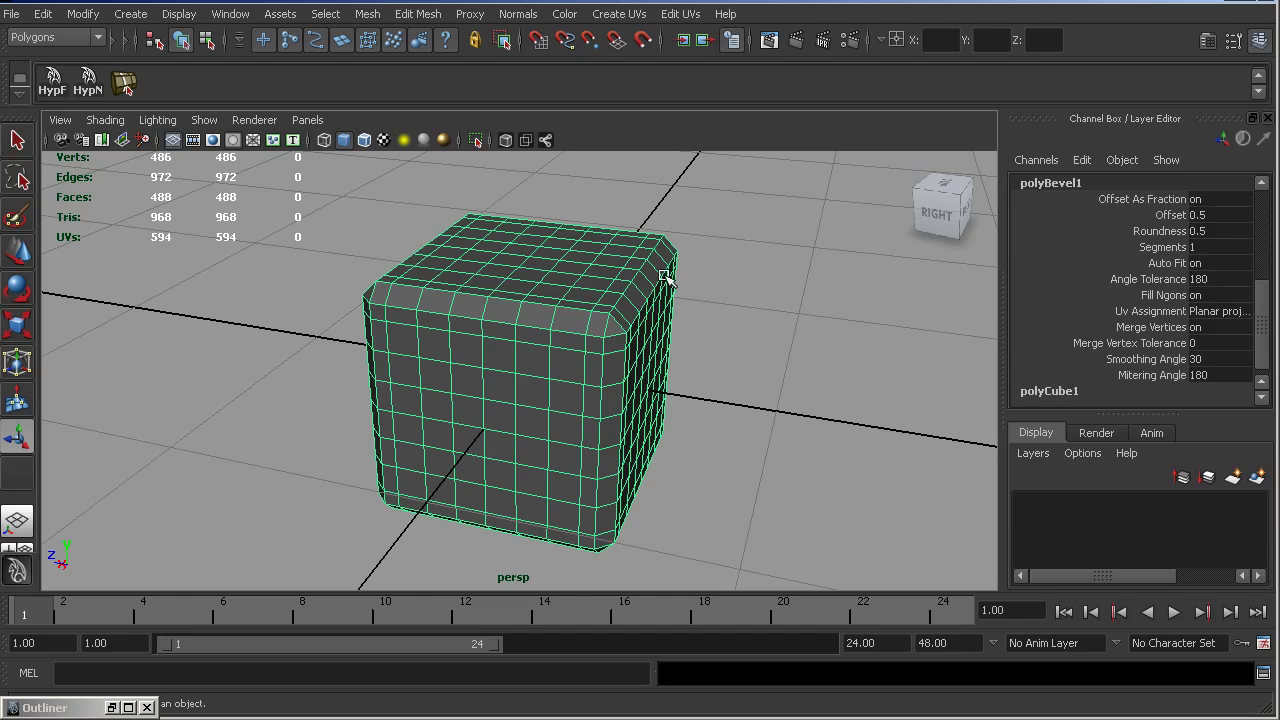
# - Set polyBevel1's Offset to 0.7 and Segments to 2
pyautogui.doubleClick(1213, 215)
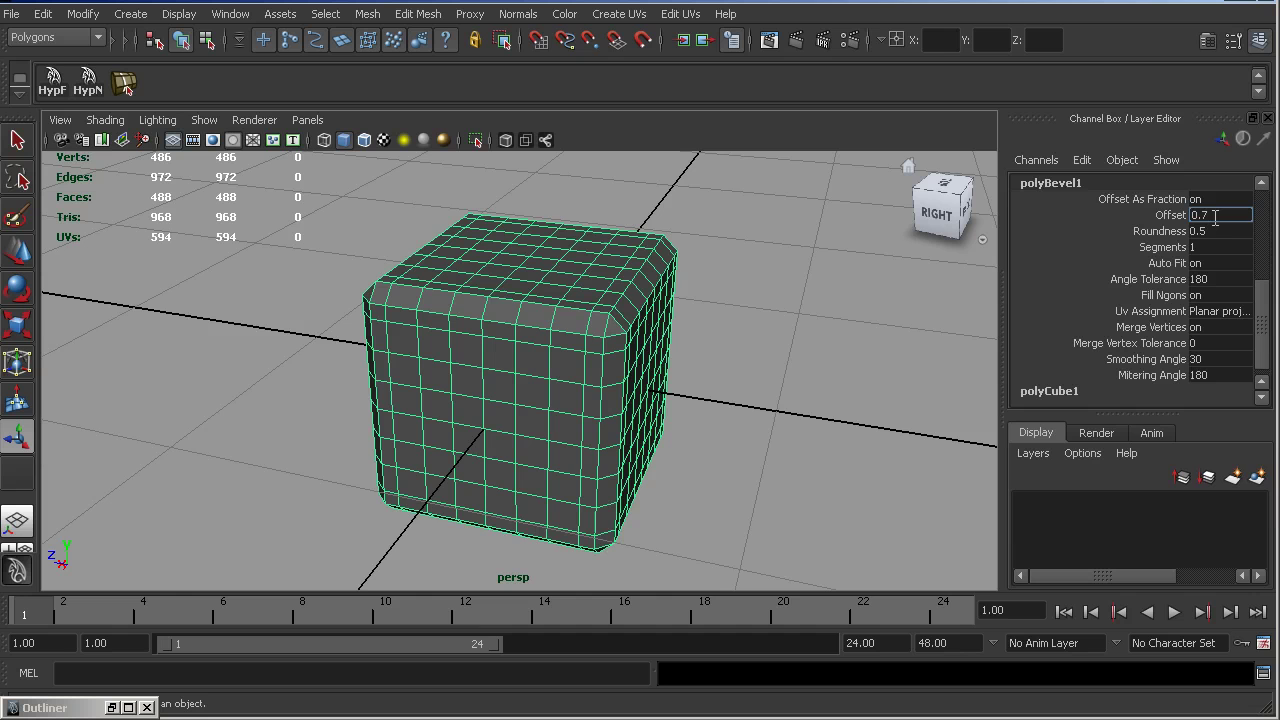
pyautogui.press('Return')
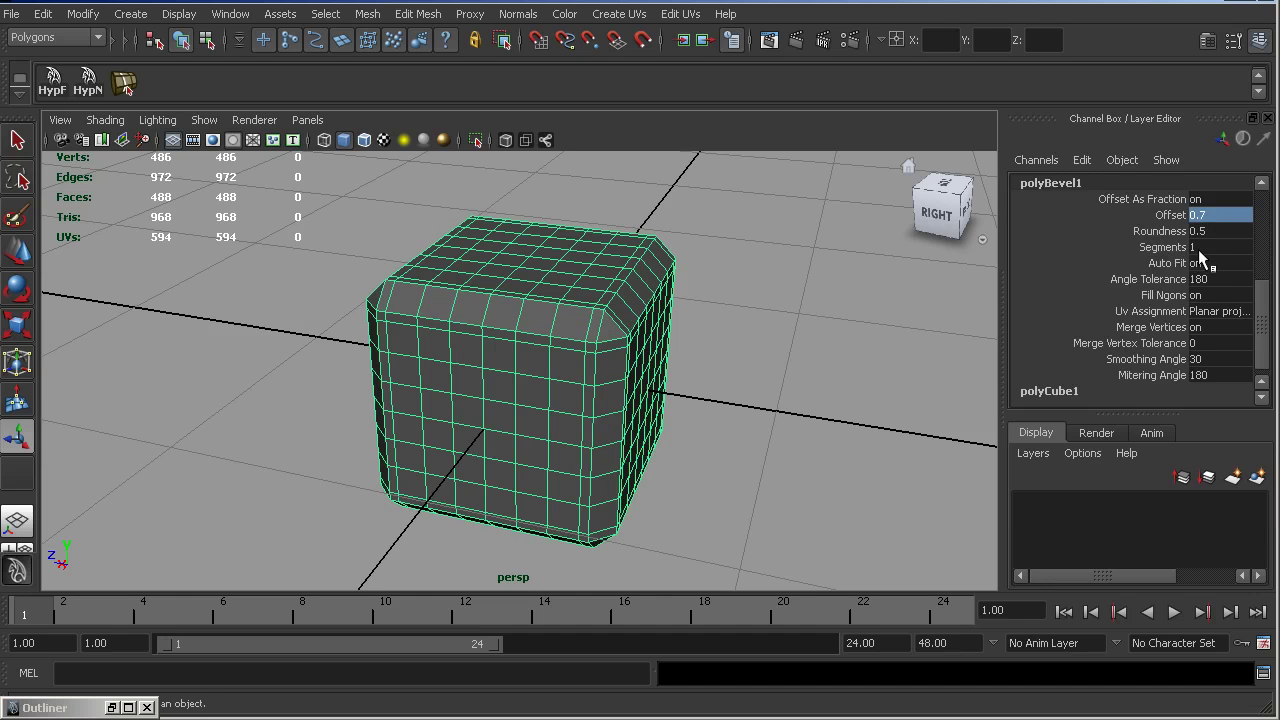
pyautogui.doubleClick(1201, 247)
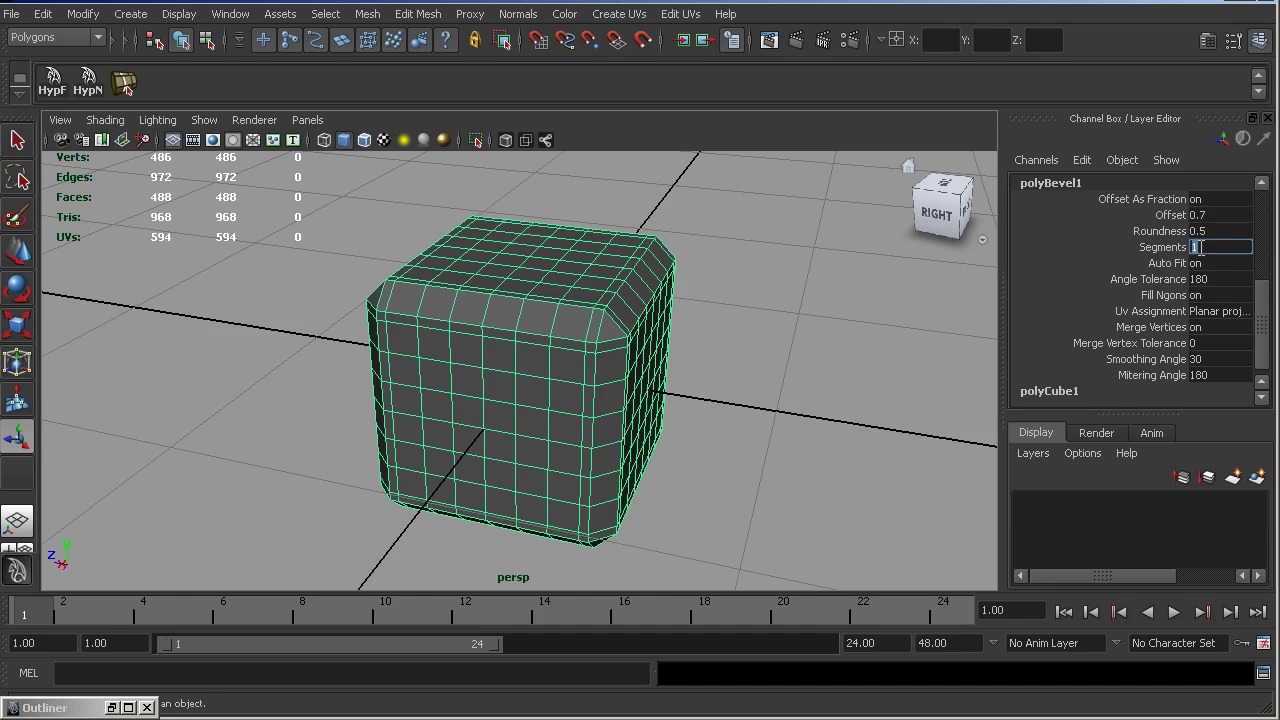
pyautogui.write('2')
pyautogui.press('Return')
pyautogui.moveTo(620, 247)
pyautogui.keyDown('alt'); pyautogui.mouseDown()
pyautogui.moveTo(586, 249)
pyautogui.moveTo(609, 257)
pyautogui.mouseUp(); pyautogui.keyUp('alt')
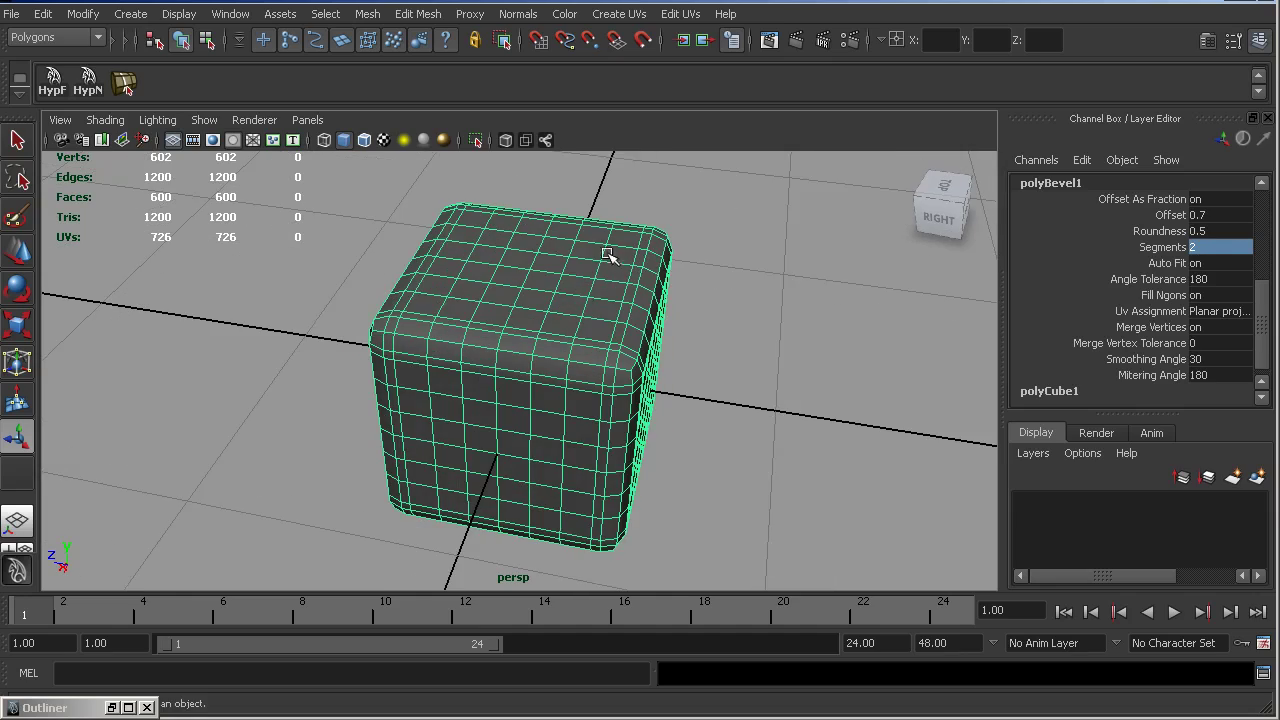
pyautogui.keyDown('alt'); pyautogui.moveTo(491, 291); pyautogui.dragTo(457, 318); pyautogui.keyUp('alt')
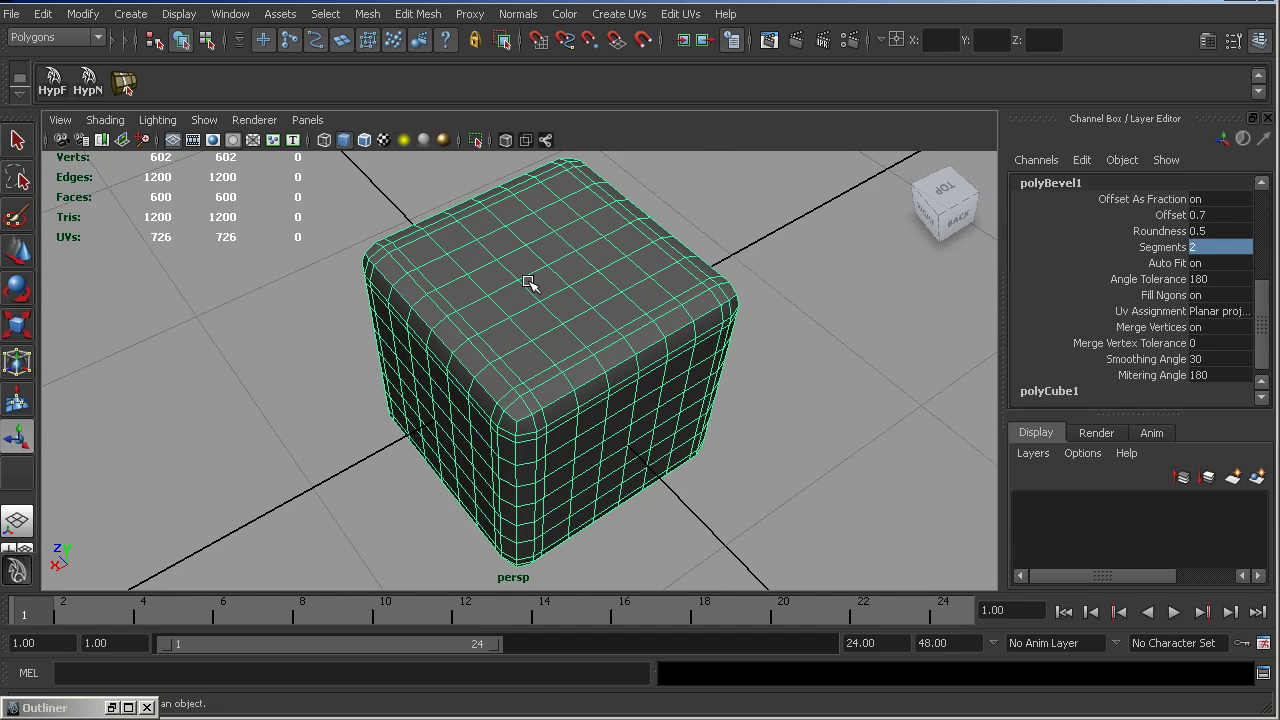
# - Switch to vertex mode and select the top face's centre pip and a front-face pip
pyautogui.keyDown('alt'); pyautogui.moveTo(529, 280); pyautogui.dragTo(477, 289); pyautogui.keyUp('alt')
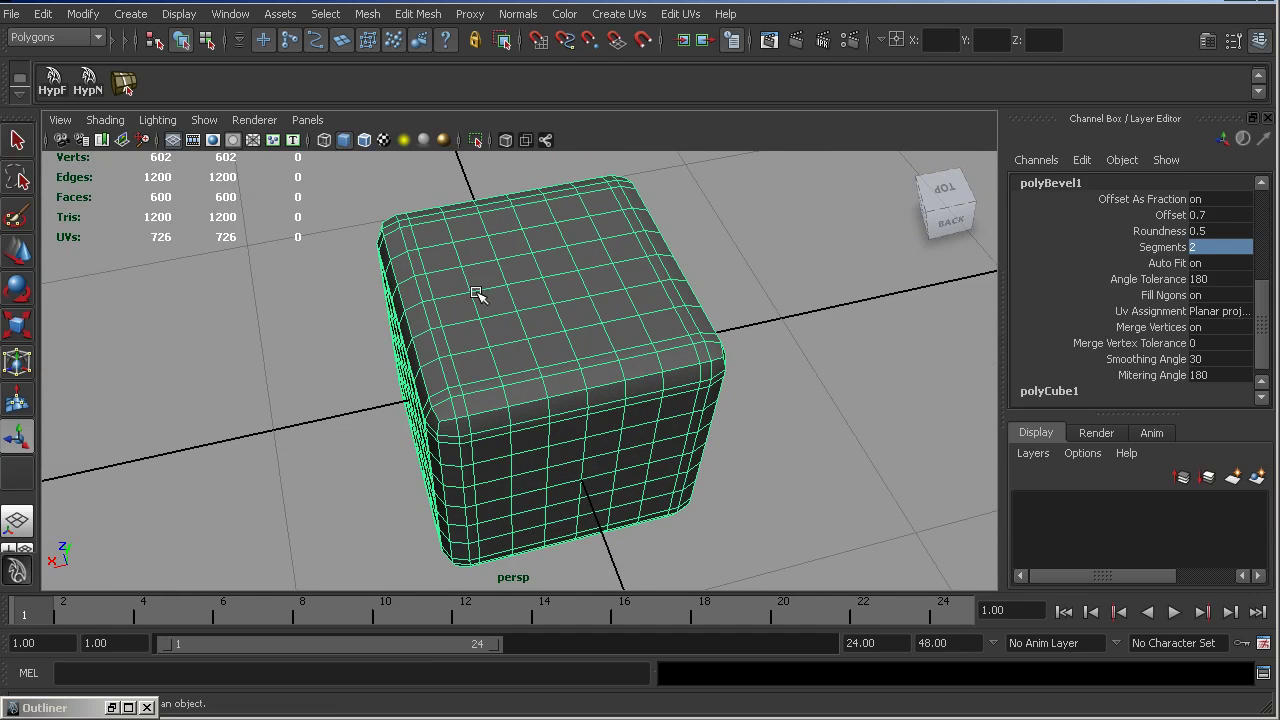
pyautogui.moveTo(489, 349); pyautogui.dragTo(451, 344, button='right')
pyautogui.keyDown('alt'); pyautogui.moveTo(451, 344); pyautogui.dragTo(506, 349); pyautogui.keyUp('alt')
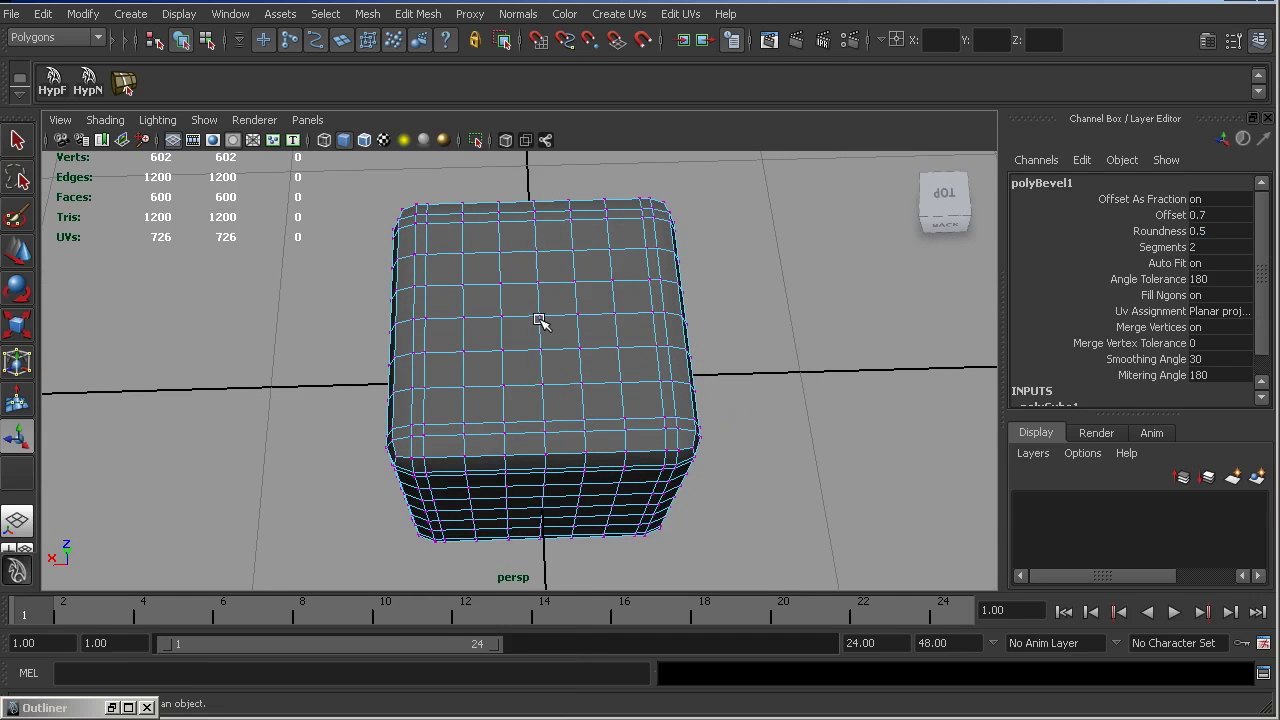
pyautogui.click(540, 317)
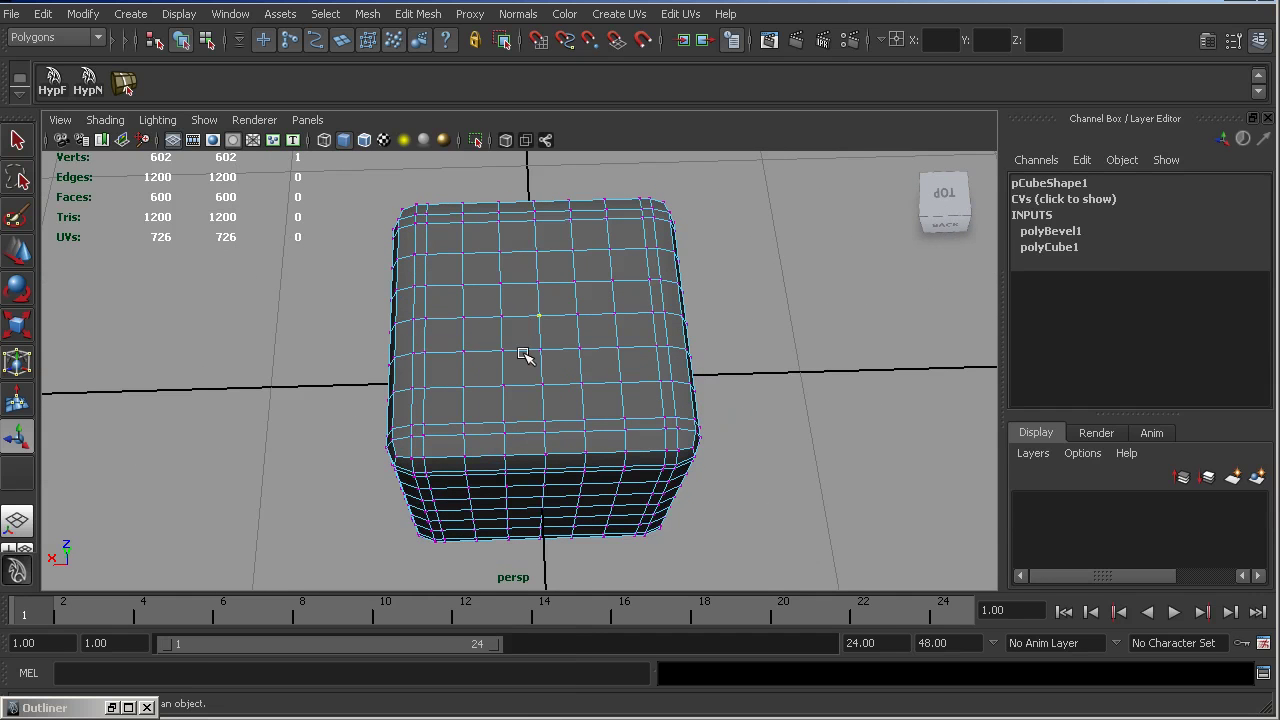
pyautogui.keyDown('alt'); pyautogui.moveTo(515, 373); pyautogui.dragTo(514, 286); pyautogui.keyUp('alt')
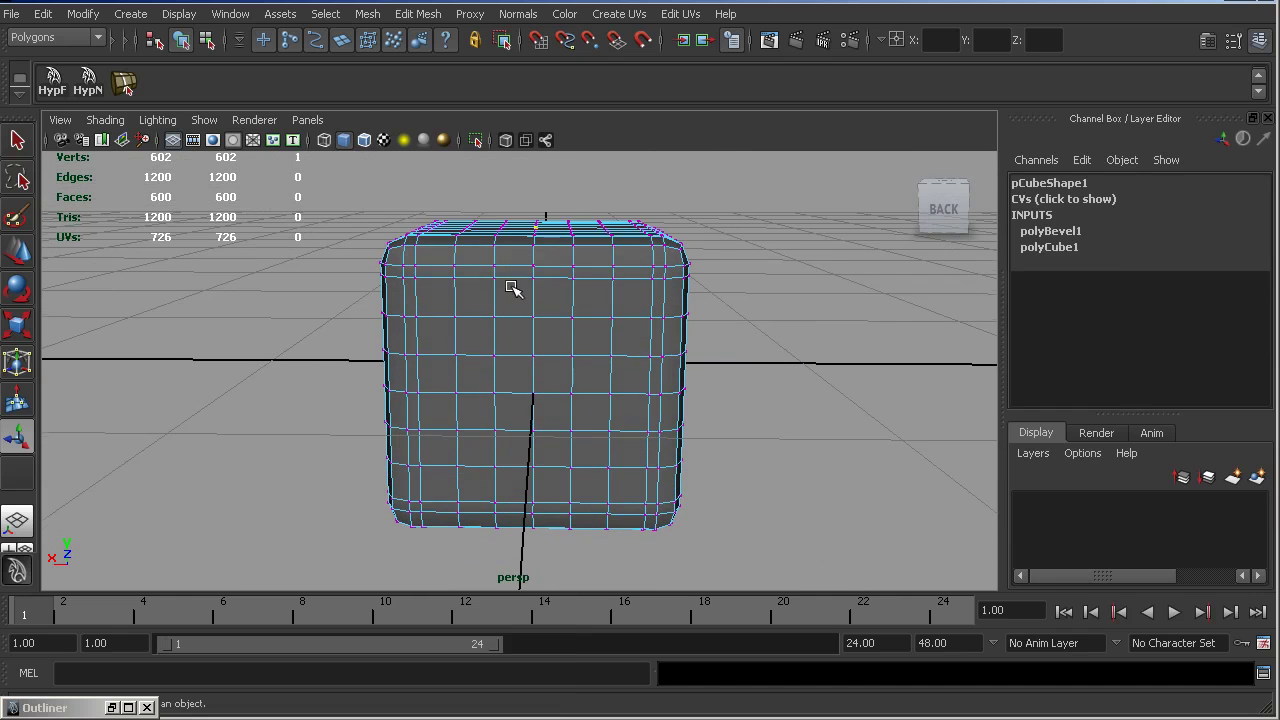
pyautogui.keyDown('shift'); pyautogui.click(453, 468); pyautogui.keyUp('shift')
# - Add the three pip vertices on the bottom face
pyautogui.keyDown('alt'); pyautogui.moveTo(488, 467); pyautogui.dragTo(575, 288); pyautogui.keyUp('alt')
pyautogui.keyDown('shift'); pyautogui.click(610, 282); pyautogui.keyUp('shift')
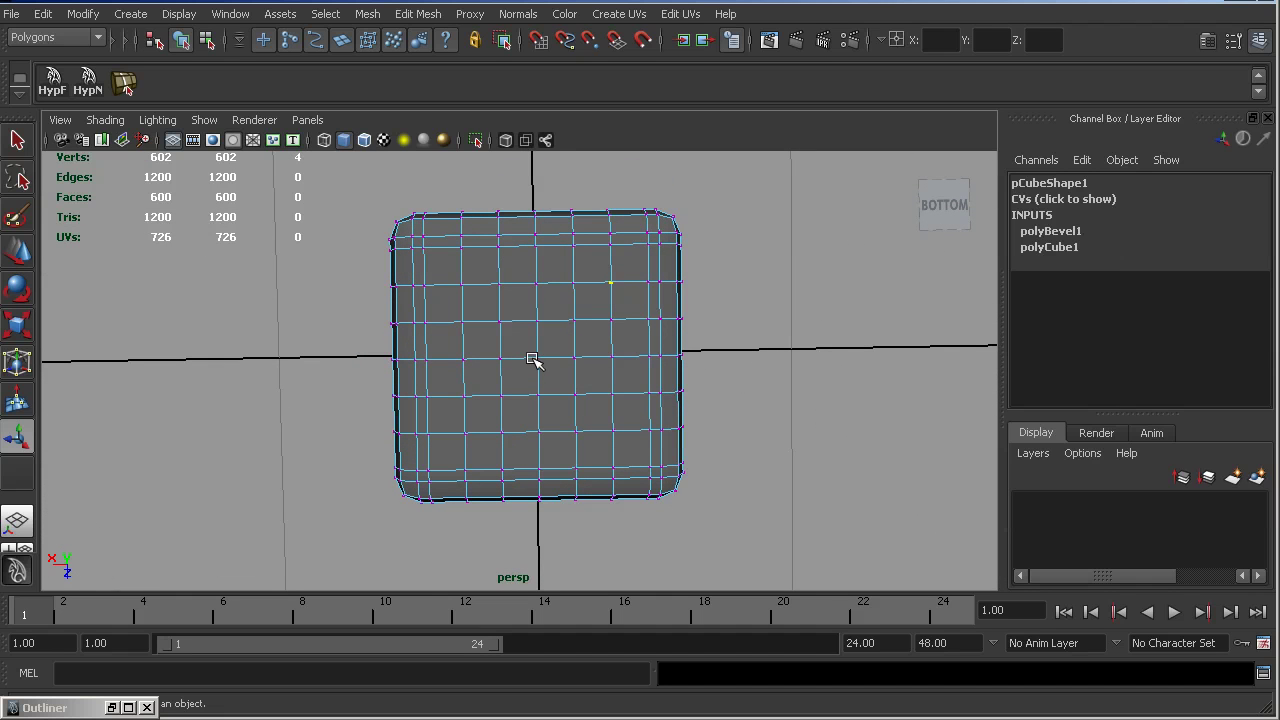
pyautogui.keyDown('shift'); pyautogui.click(538, 358); pyautogui.keyUp('shift')
pyautogui.keyDown('shift'); pyautogui.click(431, 499); pyautogui.keyUp('shift')
# - Add the four corner pip vertices on the next face
pyautogui.keyDown('alt'); pyautogui.moveTo(434, 505); pyautogui.dragTo(556, 364); pyautogui.keyUp('alt')
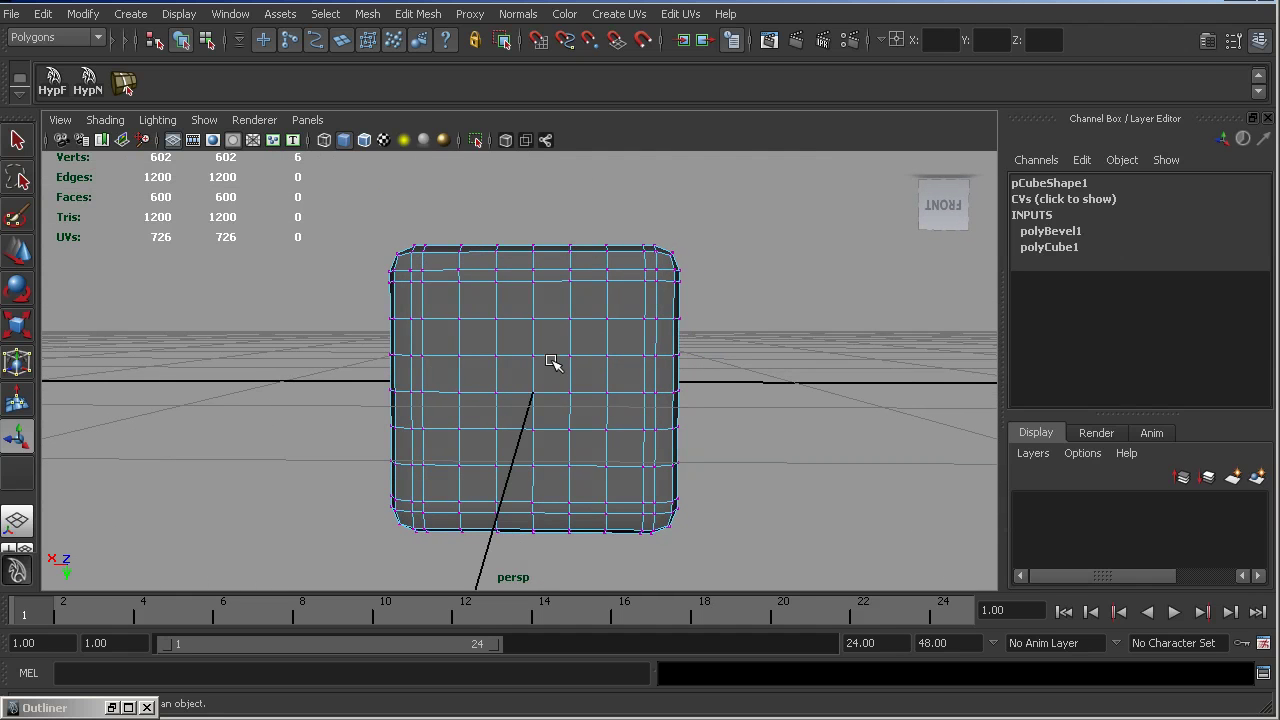
pyautogui.keyDown('shift'); pyautogui.click(607, 319); pyautogui.keyUp('shift')
pyautogui.keyDown('shift'); pyautogui.click(459, 319); pyautogui.keyUp('shift')
pyautogui.keyDown('shift'); pyautogui.click(459, 465); pyautogui.keyUp('shift')
pyautogui.keyDown('shift'); pyautogui.click(606, 466); pyautogui.keyUp('shift')
# - Add four pip vertices on the left face to complete its five pips
pyautogui.keyDown('alt'); pyautogui.moveTo(592, 460); pyautogui.dragTo(372, 458); pyautogui.keyUp('alt')
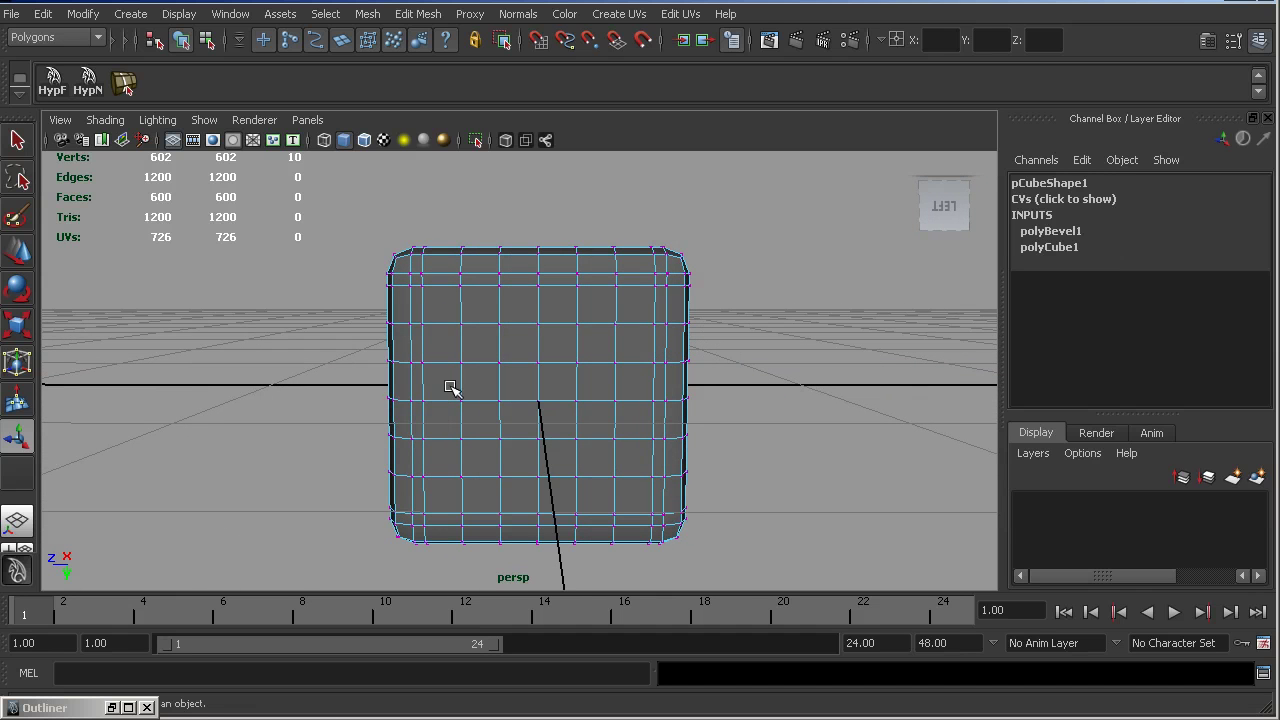
pyautogui.keyDown('shift'); pyautogui.click(461, 324); pyautogui.keyUp('shift')
pyautogui.keyDown('shift'); pyautogui.click(616, 324); pyautogui.keyUp('shift')
pyautogui.keyDown('shift'); pyautogui.click(460, 476); pyautogui.keyUp('shift')
pyautogui.keyDown('shift'); pyautogui.click(614, 478); pyautogui.keyUp('shift')
# - Add the six-pip face's vertices and check the selection in wireframe
pyautogui.keyDown('alt'); pyautogui.moveTo(603, 377); pyautogui.dragTo(408, 373); pyautogui.keyUp('alt')
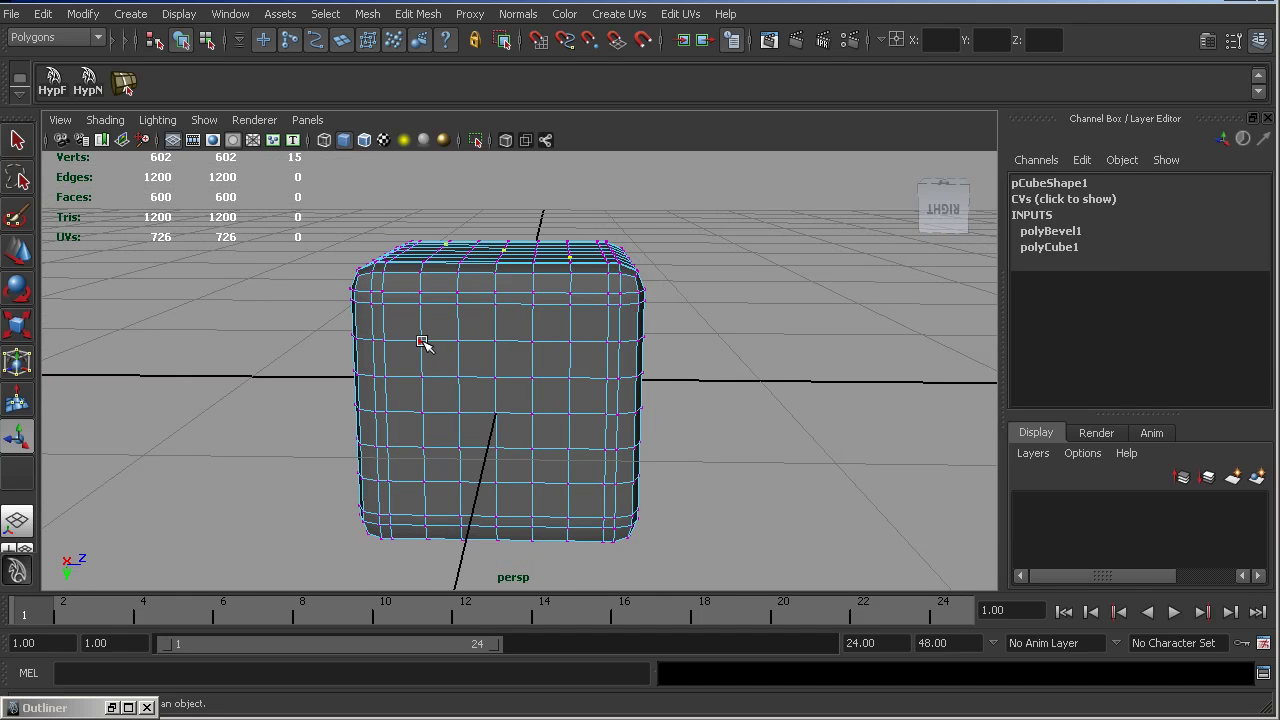
pyautogui.keyDown('shift'); pyautogui.click(421, 341); pyautogui.keyUp('shift')
pyautogui.keyDown('shift'); pyautogui.click(421, 412); pyautogui.keyUp('shift')
pyautogui.keyDown('shift'); pyautogui.click(569, 341); pyautogui.keyUp('shift')
pyautogui.keyDown('shift'); pyautogui.click(568, 414); pyautogui.keyUp('shift')
pyautogui.keyDown('shift'); pyautogui.click(570, 484); pyautogui.keyUp('shift')
pyautogui.moveTo(557, 423)
pyautogui.keyDown('alt'); pyautogui.mouseDown()
pyautogui.moveTo(566, 428)
pyautogui.moveTo(552, 401)
pyautogui.mouseUp(); pyautogui.keyUp('alt')
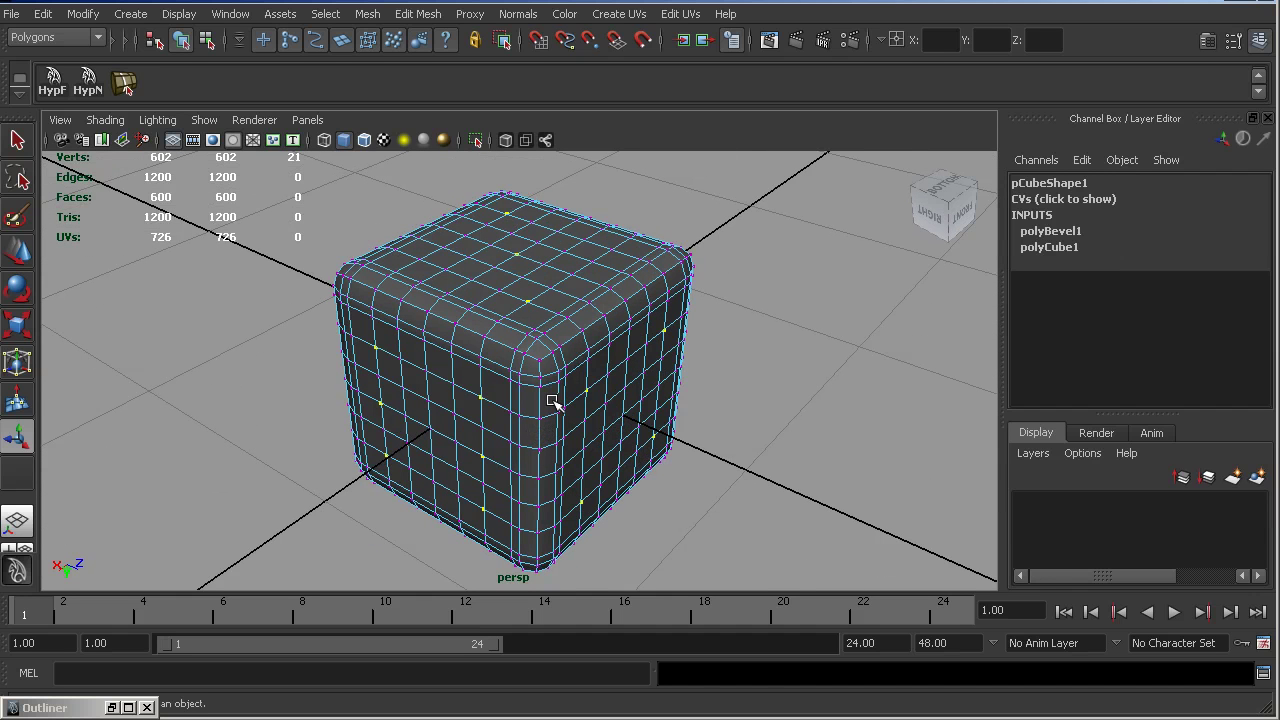
pyautogui.press('4')
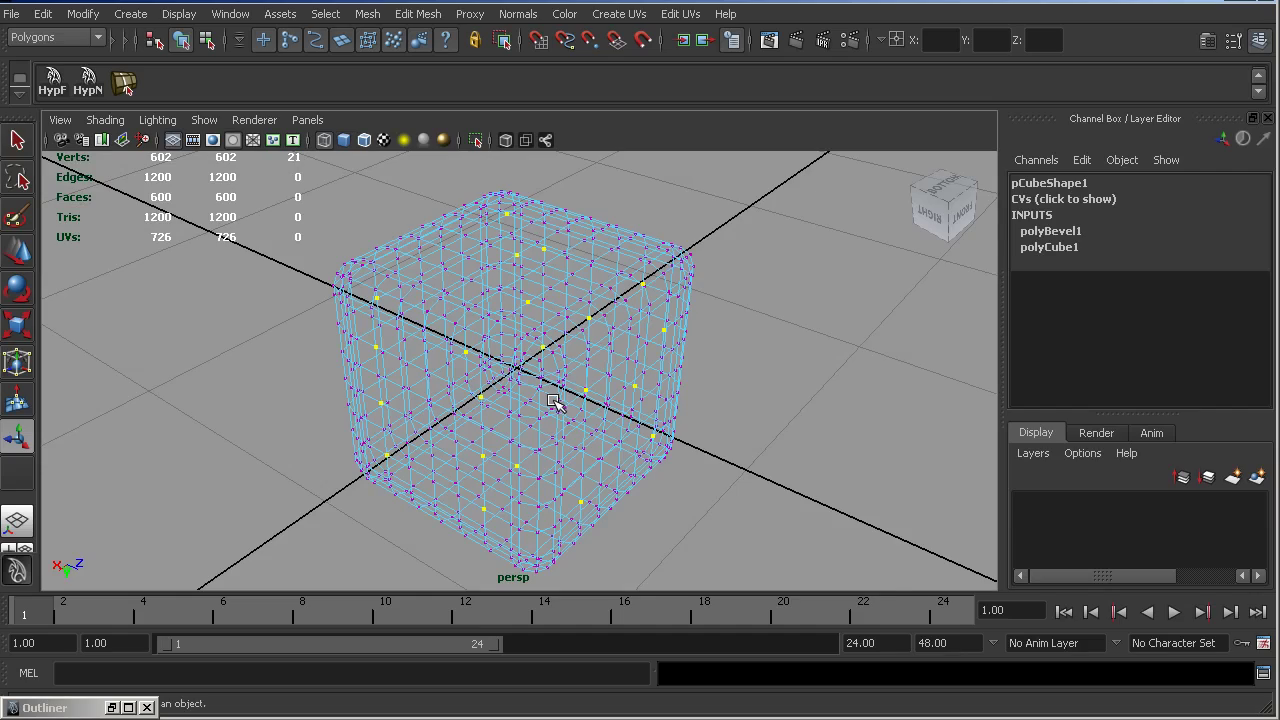
pyautogui.moveTo(552, 401)
pyautogui.keyDown('alt'); pyautogui.mouseDown()
pyautogui.moveTo(500, 368)
pyautogui.moveTo(400, 403)
pyautogui.moveTo(277, 400)
pyautogui.moveTo(371, 369)
pyautogui.moveTo(358, 341)
pyautogui.moveTo(386, 400)
pyautogui.moveTo(563, 400)
pyautogui.moveTo(720, 357)
pyautogui.moveTo(456, 387)
pyautogui.moveTo(548, 378)
pyautogui.mouseUp(); pyautogui.keyUp('alt')
# - Chamfer the selected pip vertices with Edit Mesh > Chamfer Vertex
pyautogui.press('5')
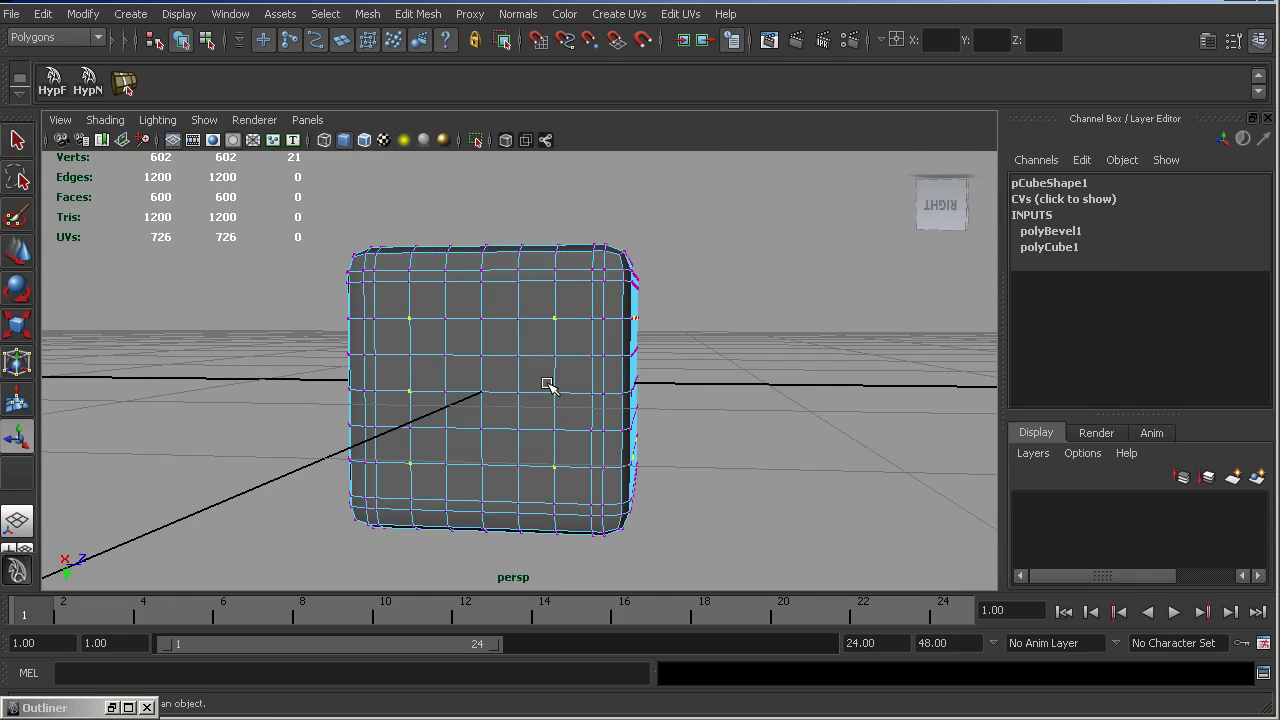
pyautogui.click(420, 17)
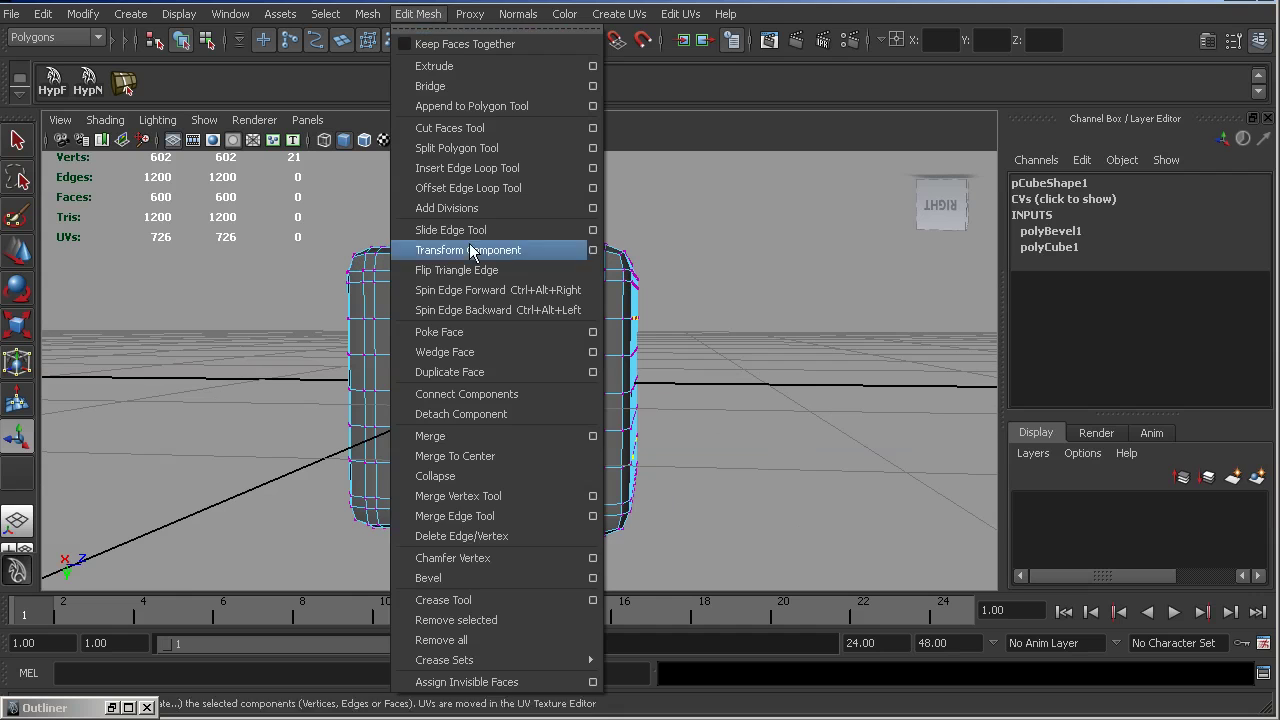
pyautogui.click(467, 563)
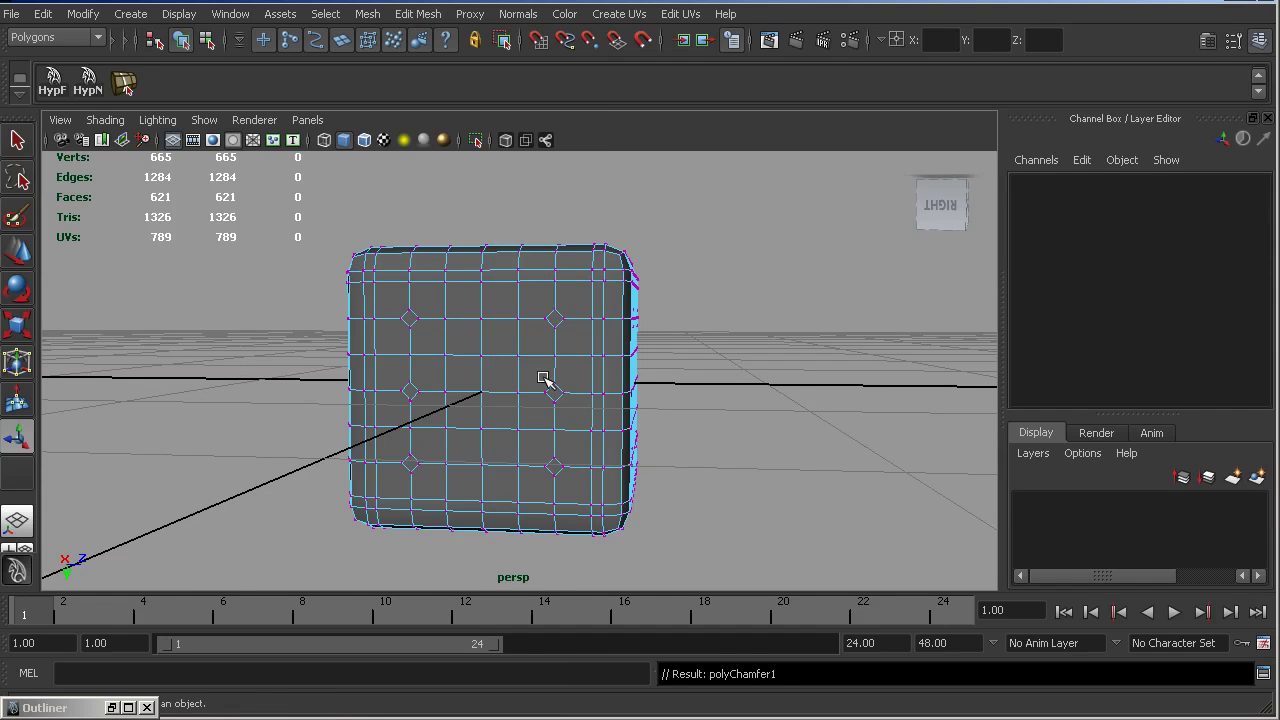
pyautogui.keyDown('alt'); pyautogui.moveTo(543, 380); pyautogui.dragTo(527, 341); pyautogui.keyUp('alt')
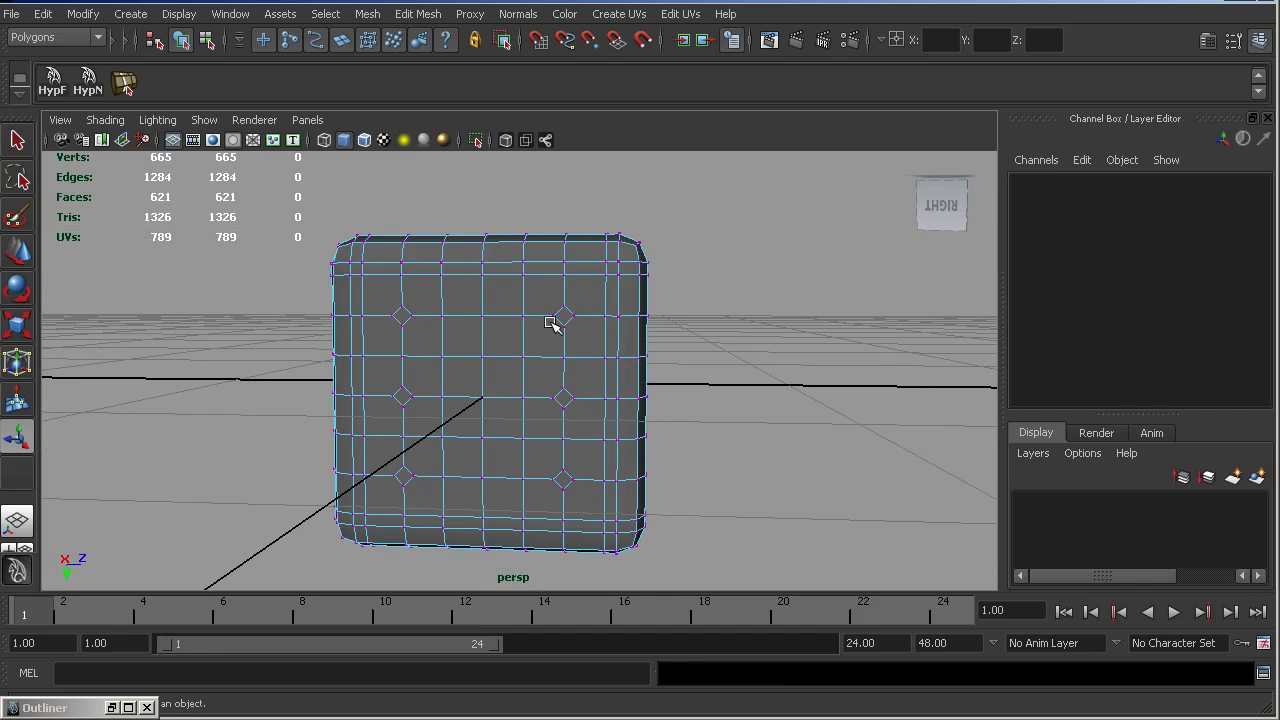
# - Select the cube and set polyChamfer1's Width to 0.9
pyautogui.moveTo(557, 322); pyautogui.dragTo(557, 423, button='right')
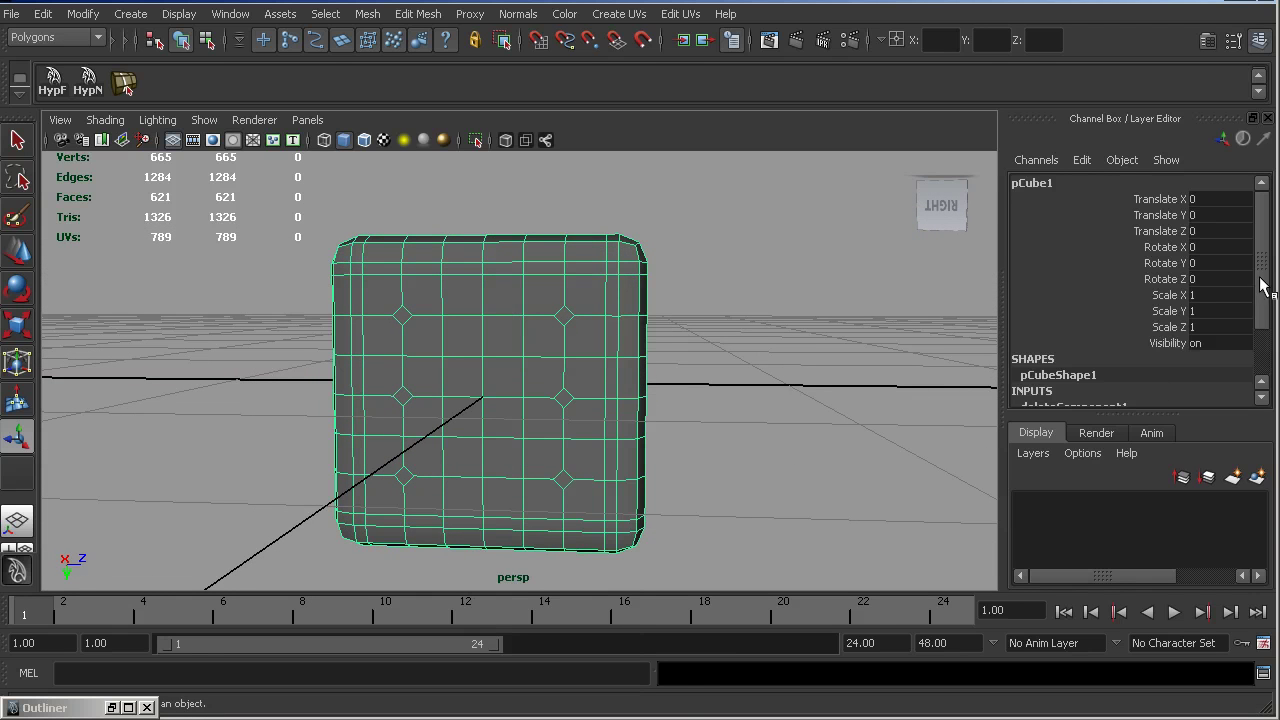
pyautogui.moveTo(1263, 288); pyautogui.dragTo(1266, 390)
pyautogui.click(1071, 351)
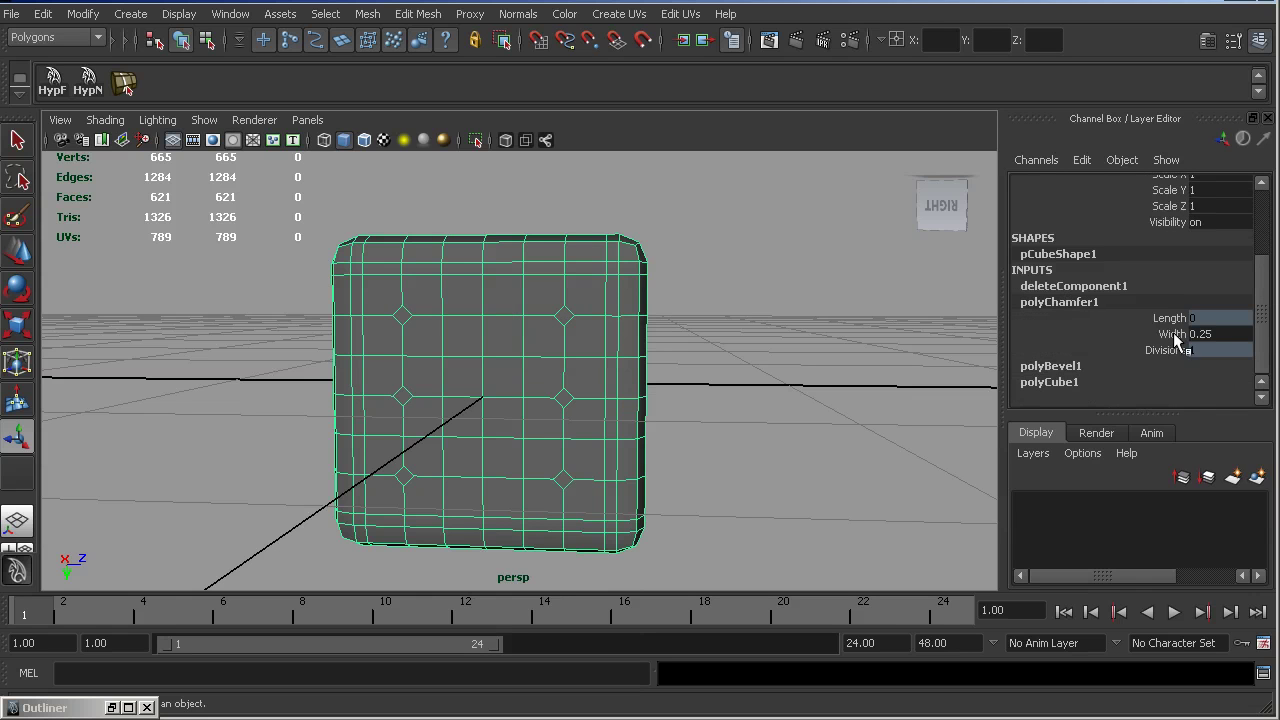
pyautogui.doubleClick(1217, 333)
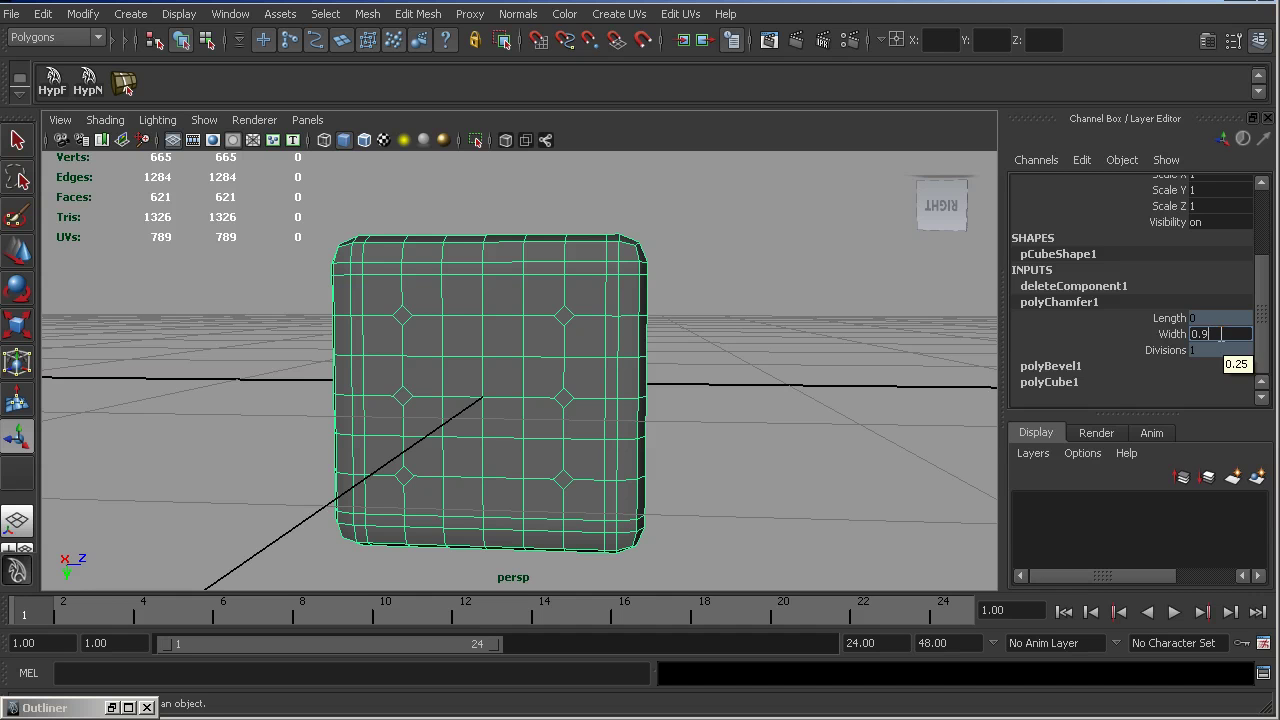
pyautogui.press('Return')
pyautogui.keyDown('alt'); pyautogui.moveTo(573, 346); pyautogui.dragTo(490, 353); pyautogui.keyUp('alt')
# - In face mode, select the six diamond pip faces on the first side
pyautogui.moveTo(475, 345); pyautogui.dragTo(479, 393, button='right')
pyautogui.click(466, 348)
pyautogui.keyDown('shift'); pyautogui.click(623, 334); pyautogui.keyUp('shift')
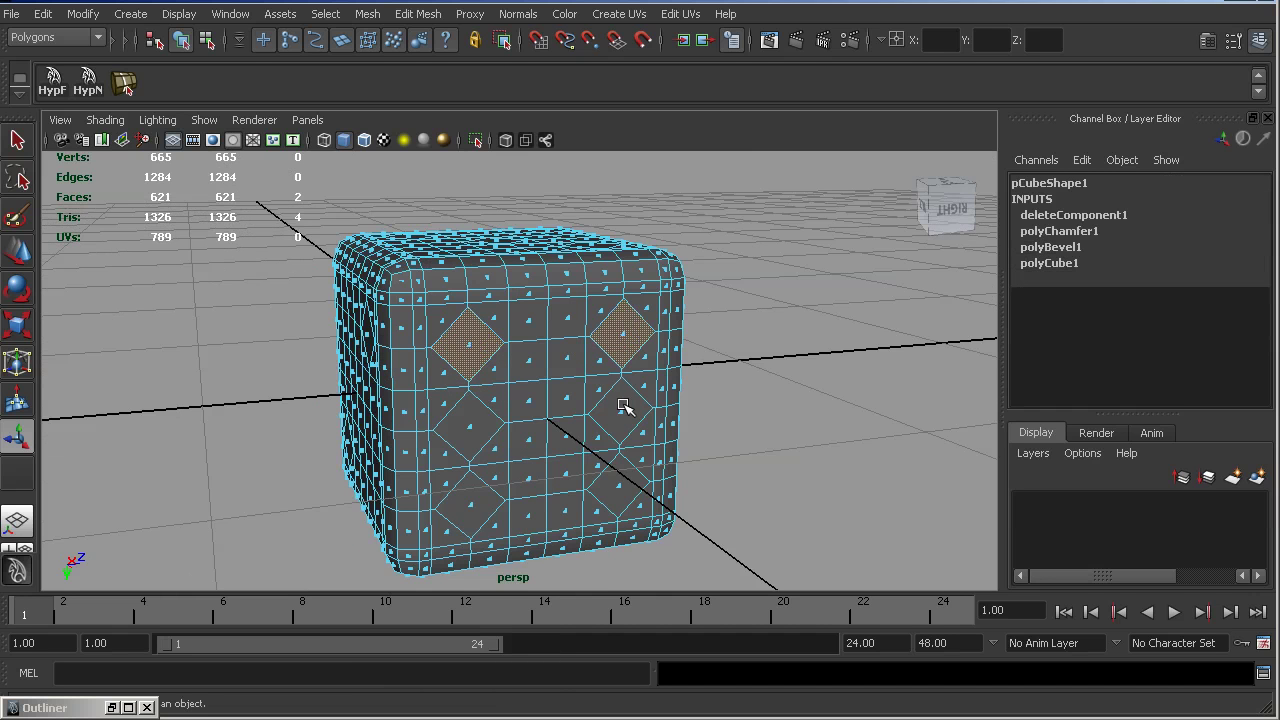
pyautogui.keyDown('shift'); pyautogui.click(621, 413); pyautogui.keyUp('shift')
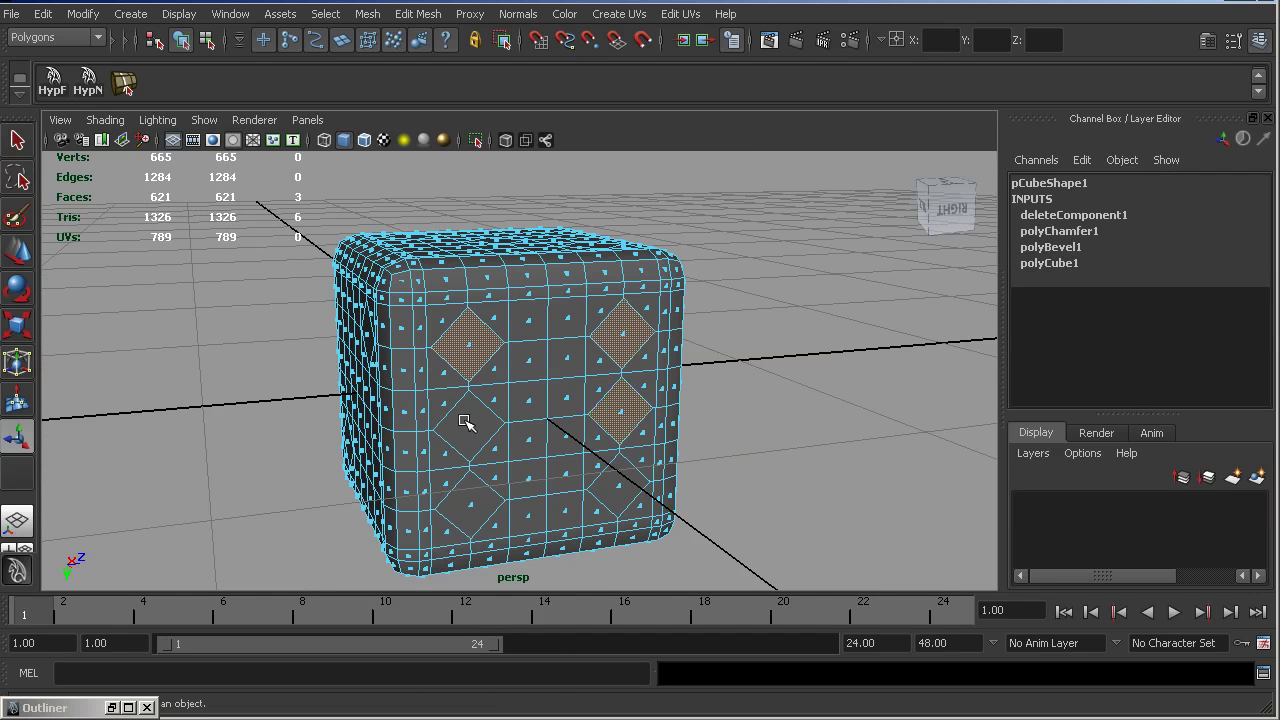
pyautogui.keyDown('shift'); pyautogui.click(473, 425); pyautogui.keyUp('shift')
pyautogui.keyDown('shift'); pyautogui.click(474, 512); pyautogui.keyUp('shift')
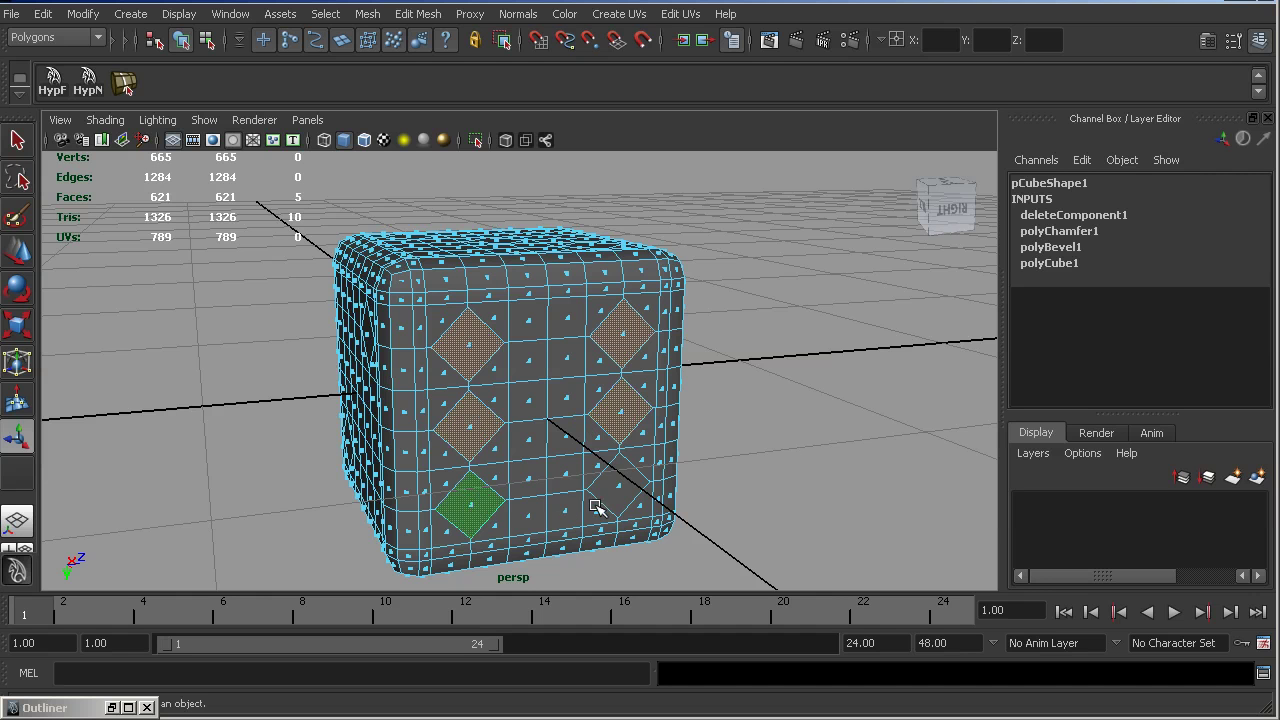
pyautogui.keyDown('shift'); pyautogui.click(620, 486); pyautogui.keyUp('shift')
# - Add the three top diamond faces and two diamonds on the next side
pyautogui.keyDown('alt'); pyautogui.moveTo(620, 486); pyautogui.dragTo(499, 337); pyautogui.keyUp('alt')
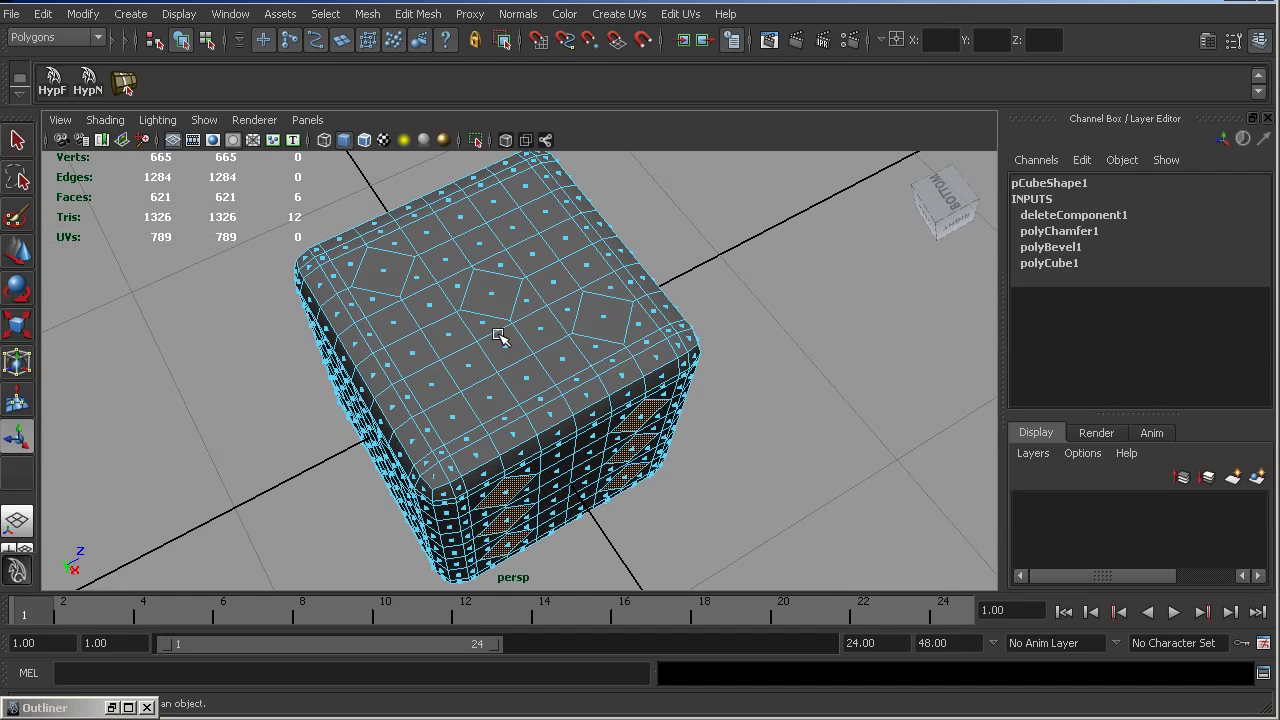
pyautogui.keyDown('shift'); pyautogui.click(493, 300); pyautogui.keyUp('shift')
pyautogui.keyDown('shift'); pyautogui.click(578, 318); pyautogui.keyUp('shift')
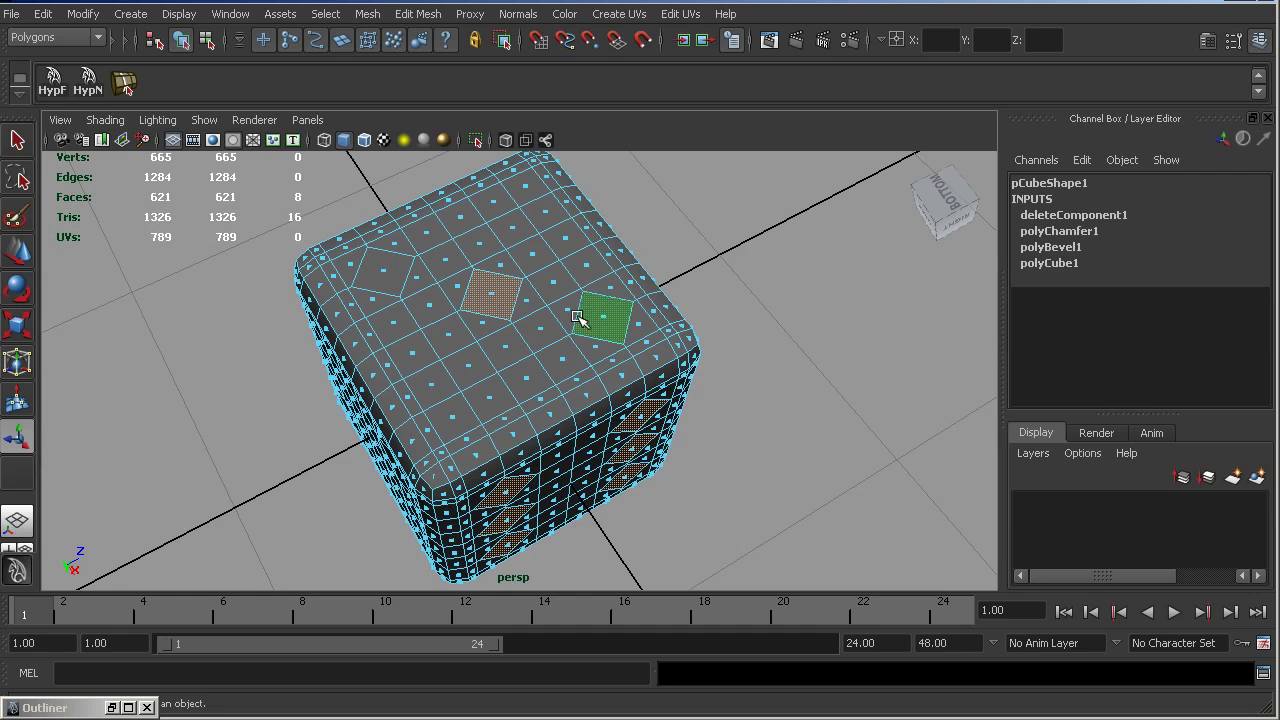
pyautogui.keyDown('shift'); pyautogui.click(384, 272); pyautogui.keyUp('shift')
pyautogui.keyDown('alt'); pyautogui.moveTo(384, 272); pyautogui.dragTo(500, 358); pyautogui.keyUp('alt')
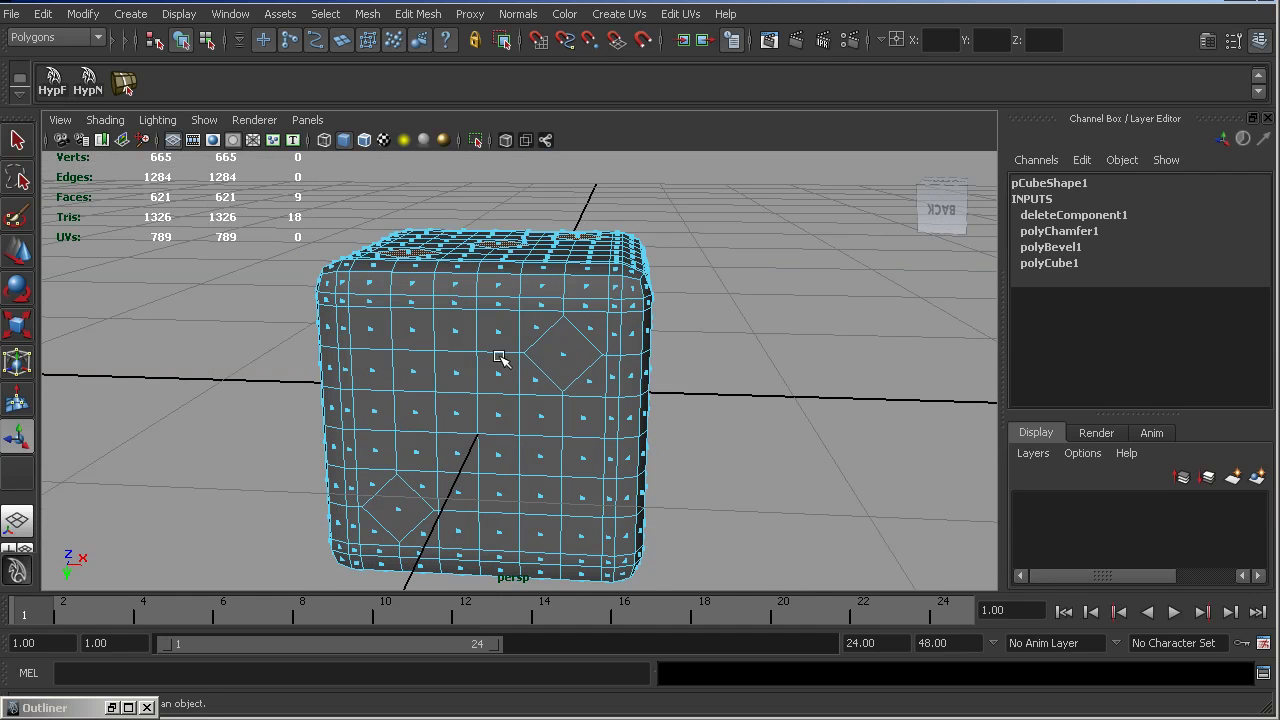
pyautogui.keyDown('shift'); pyautogui.click(565, 357); pyautogui.keyUp('shift')
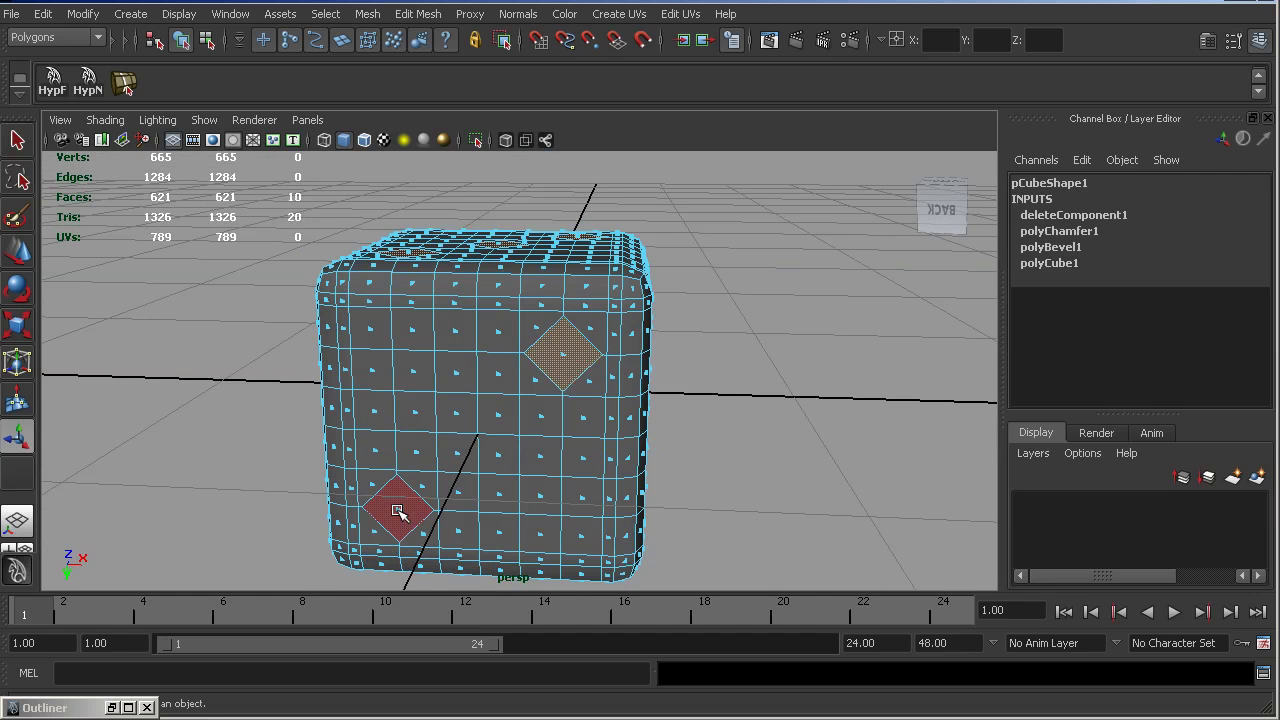
pyautogui.keyDown('shift'); pyautogui.click(397, 512); pyautogui.keyUp('shift')
# - Add the five diamond faces on the five-pip side
pyautogui.keyDown('alt'); pyautogui.moveTo(397, 512); pyautogui.dragTo(659, 324); pyautogui.keyUp('alt')
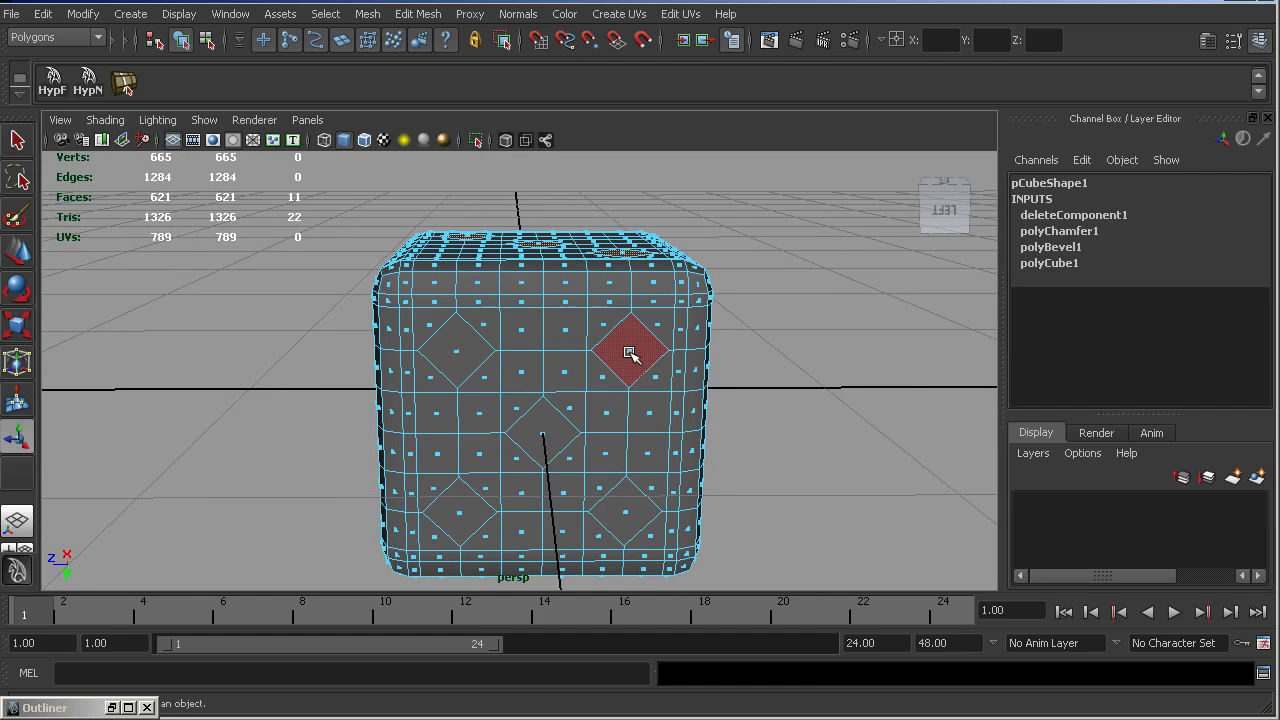
pyautogui.keyDown('shift'); pyautogui.click(629, 353); pyautogui.keyUp('shift')
pyautogui.keyDown('shift'); pyautogui.click(456, 351); pyautogui.keyUp('shift')
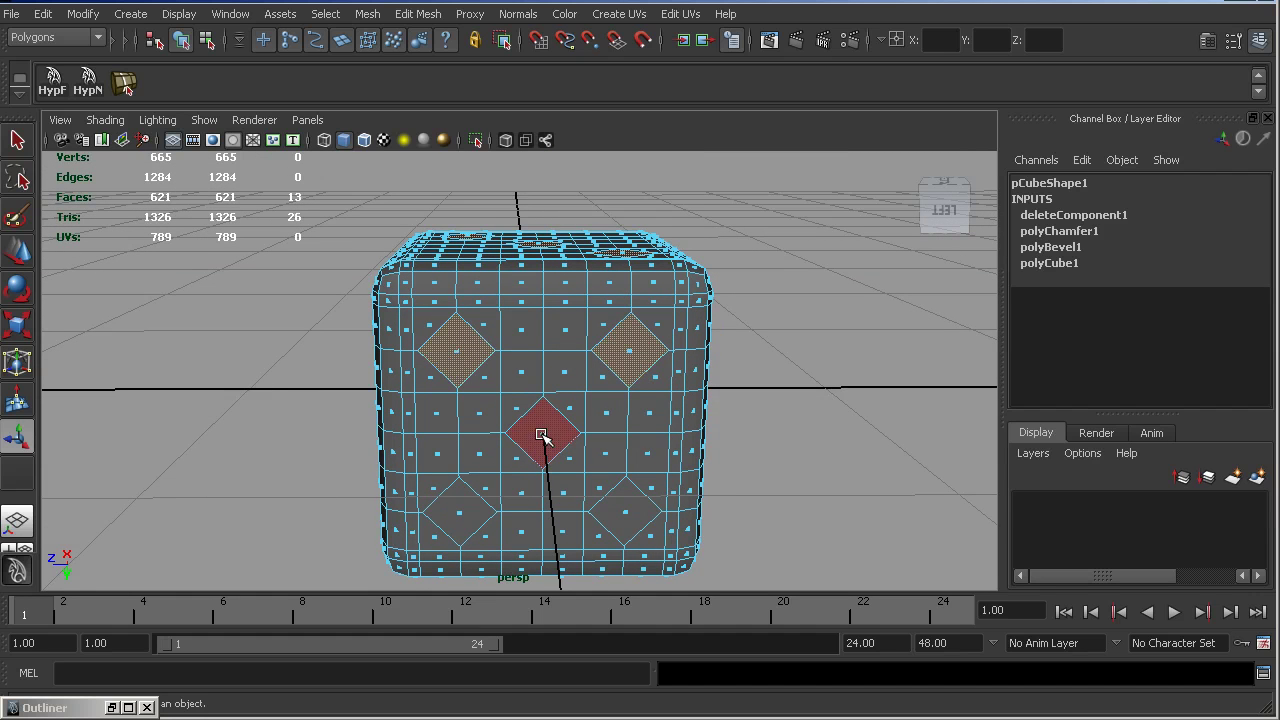
pyautogui.keyDown('shift'); pyautogui.click(541, 435); pyautogui.keyUp('shift')
pyautogui.keyDown('shift'); pyautogui.click(626, 513); pyautogui.keyUp('shift')
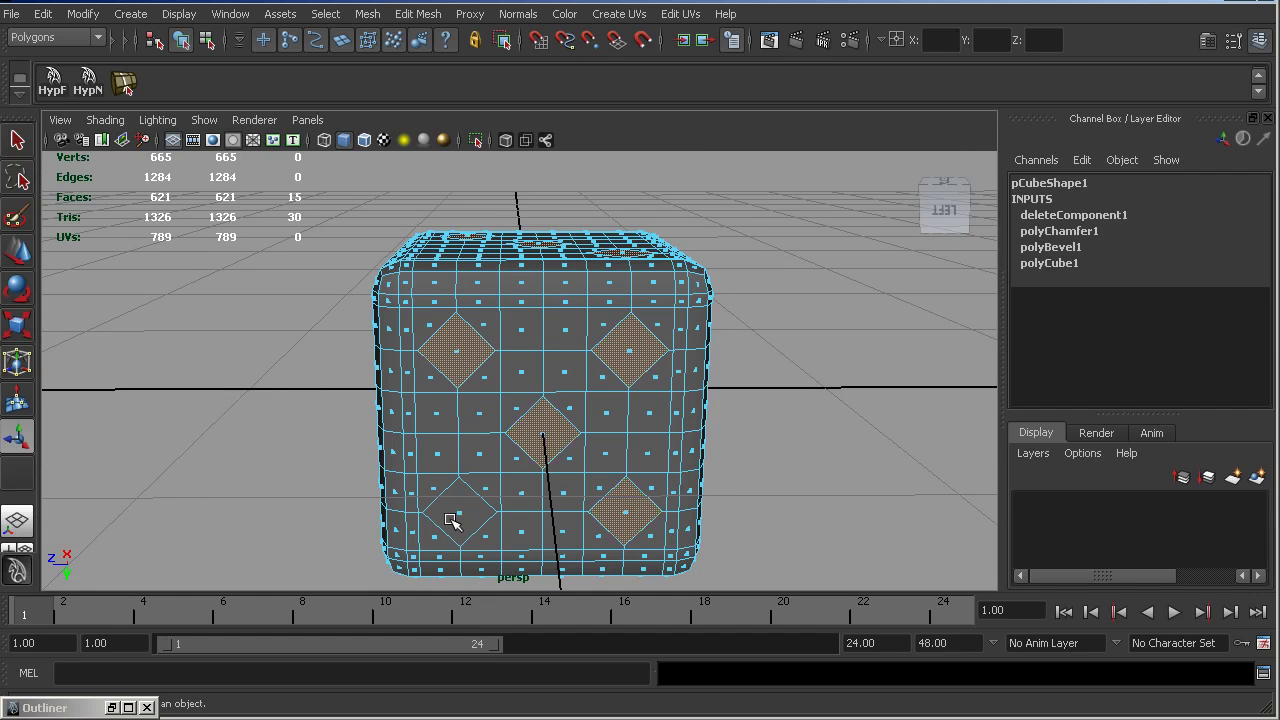
pyautogui.keyDown('shift'); pyautogui.click(460, 512); pyautogui.keyUp('shift')
# - Add the four-pip side's diamonds and the remaining face, then check in wireframe
pyautogui.keyDown('alt'); pyautogui.moveTo(329, 486); pyautogui.dragTo(594, 363); pyautogui.keyUp('alt')
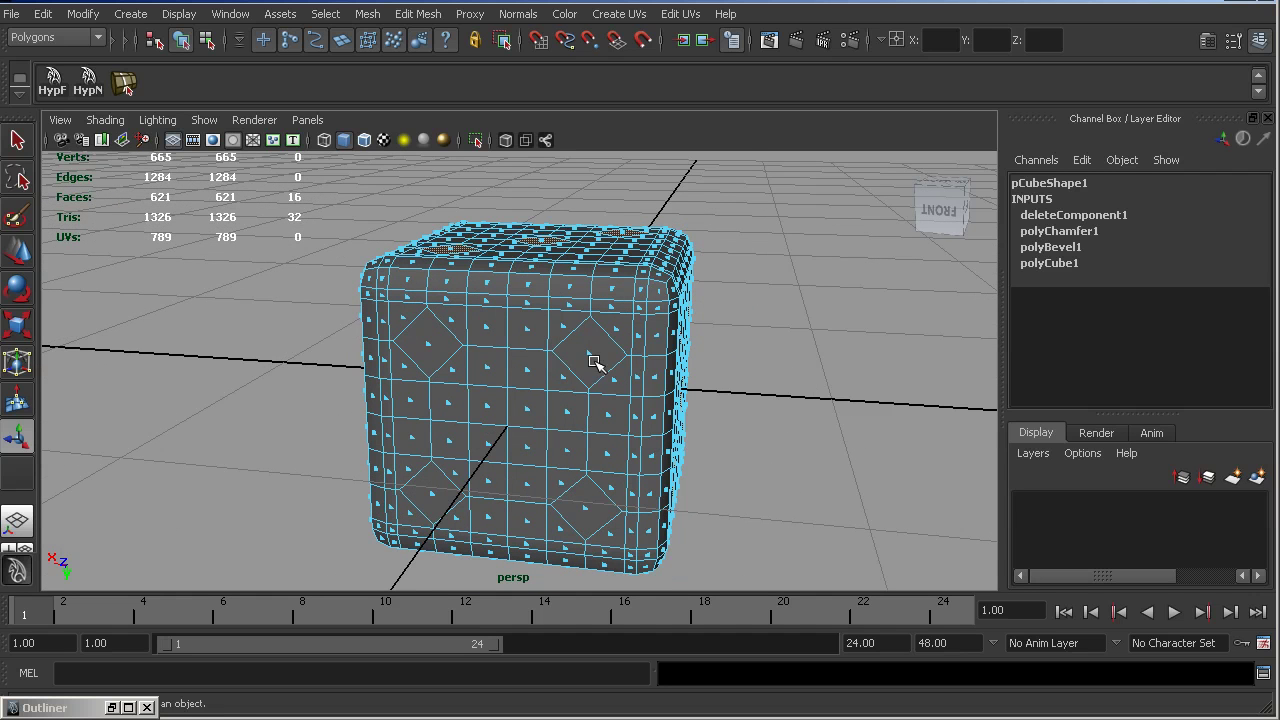
pyautogui.keyDown('shift'); pyautogui.click(590, 355); pyautogui.keyUp('shift')
pyautogui.keyDown('shift'); pyautogui.click(429, 342); pyautogui.keyUp('shift')
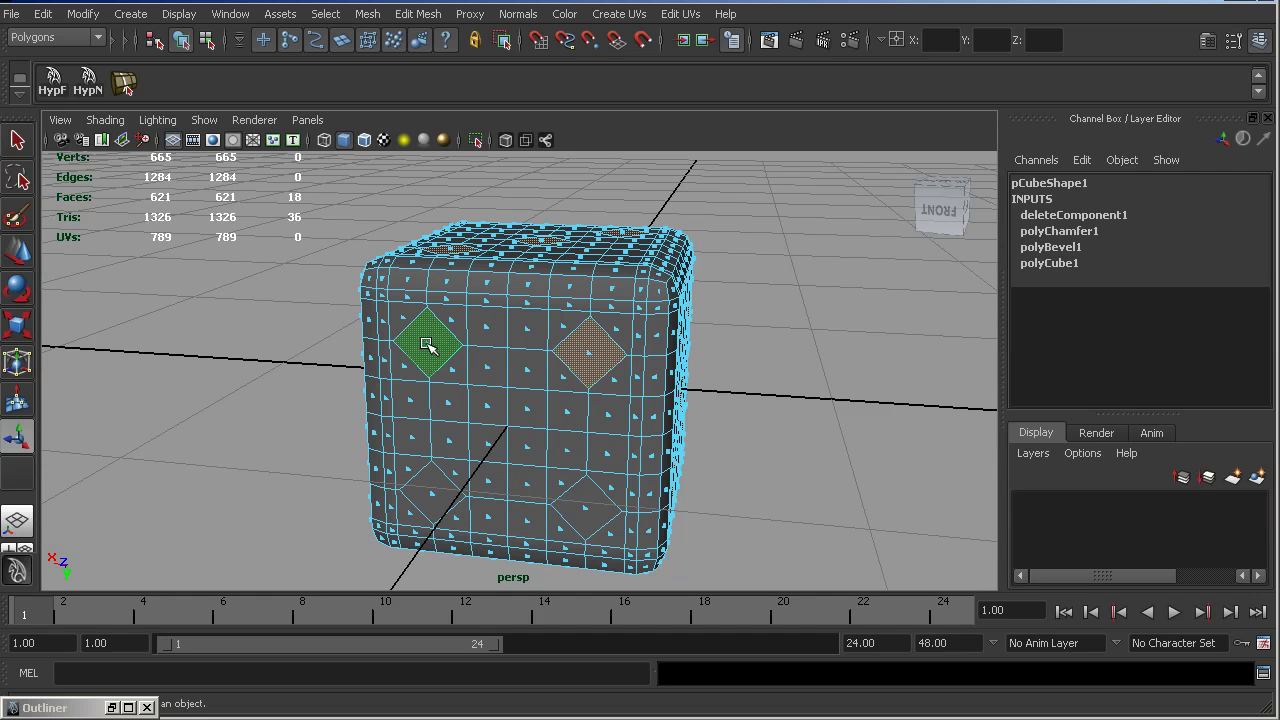
pyautogui.keyDown('shift'); pyautogui.click(432, 492); pyautogui.keyUp('shift')
pyautogui.keyDown('shift'); pyautogui.click(587, 512); pyautogui.keyUp('shift')
pyautogui.keyDown('alt'); pyautogui.moveTo(377, 514); pyautogui.dragTo(404, 333); pyautogui.keyUp('alt')
pyautogui.keyDown('shift'); pyautogui.click(544, 378); pyautogui.keyUp('shift')
pyautogui.moveTo(544, 378)
pyautogui.keyDown('alt'); pyautogui.mouseDown()
pyautogui.moveTo(660, 371)
pyautogui.moveTo(591, 229)
pyautogui.moveTo(339, 243)
pyautogui.moveTo(374, 383)
pyautogui.moveTo(533, 391)
pyautogui.moveTo(506, 209)
pyautogui.moveTo(489, 180)
pyautogui.moveTo(466, 223)
pyautogui.moveTo(566, 477)
pyautogui.moveTo(515, 293)
pyautogui.moveTo(500, 351)
pyautogui.moveTo(515, 450)
pyautogui.moveTo(531, 417)
pyautogui.moveTo(521, 420)
pyautogui.mouseUp(); pyautogui.keyUp('alt')
pyautogui.press('4')
# - Extrude the selected pip faces and push them along the Z handle
pyautogui.press('5')
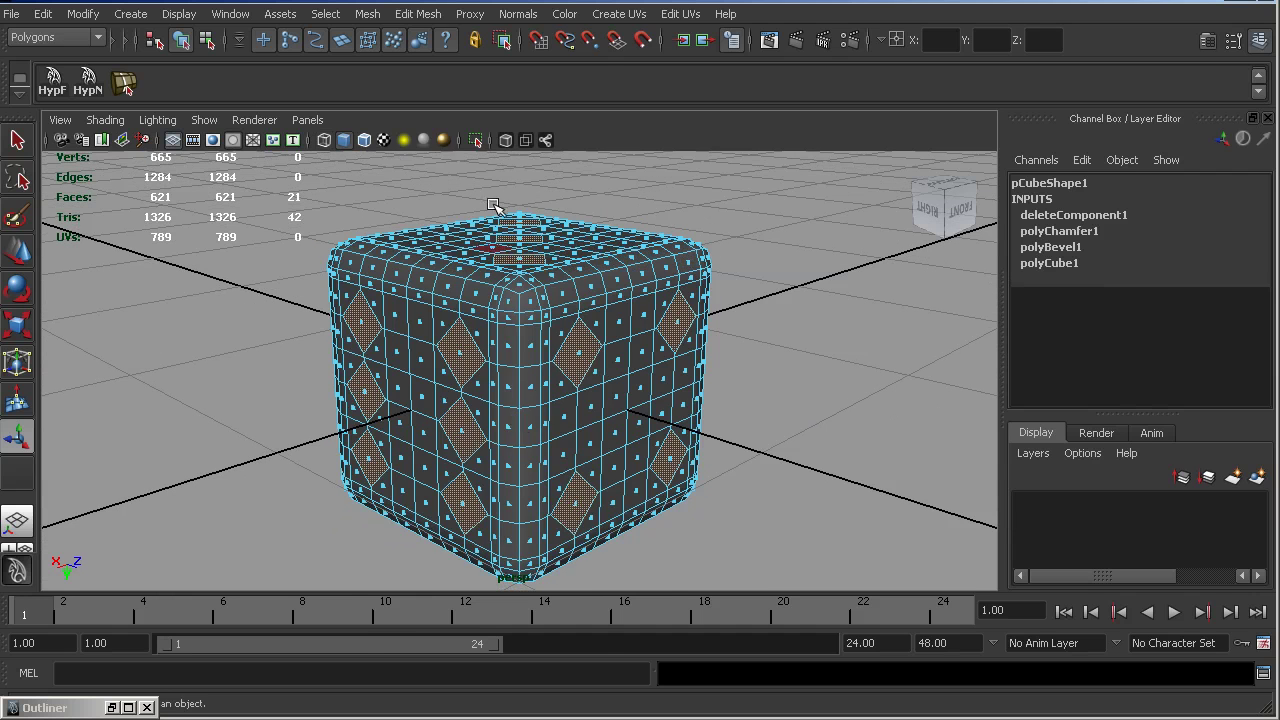
pyautogui.click(418, 14)
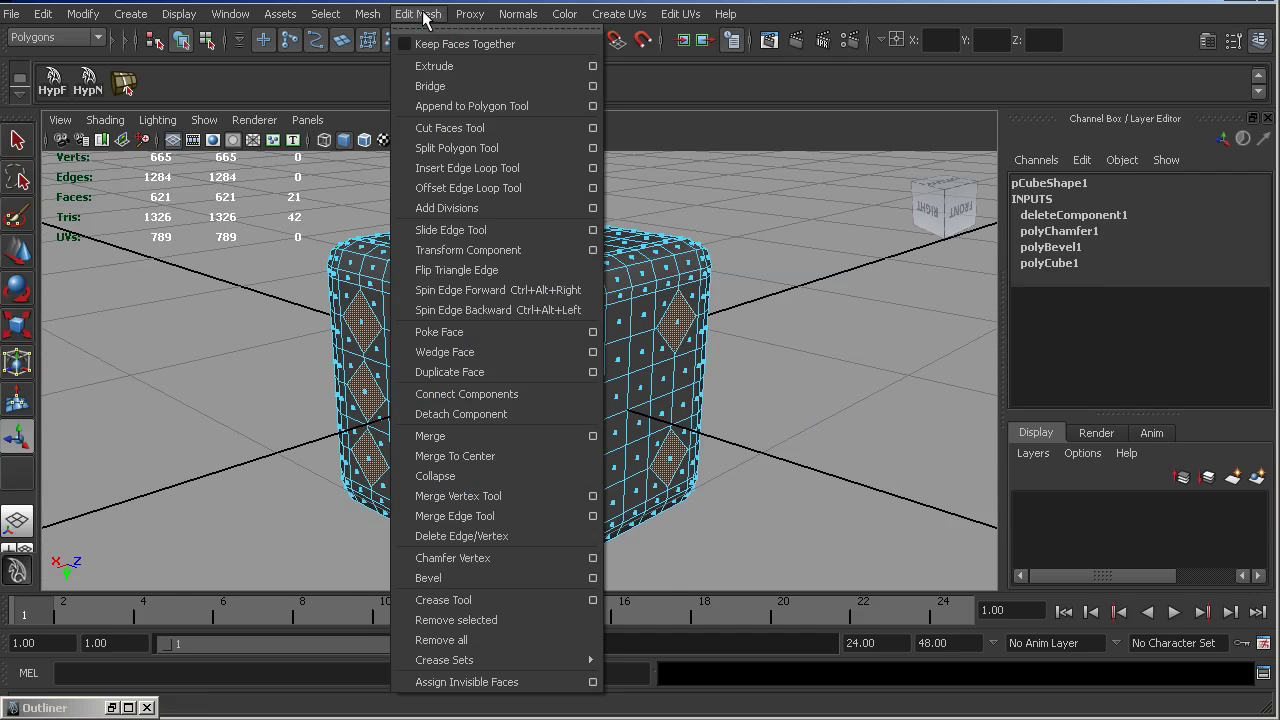
pyautogui.click(418, 66)
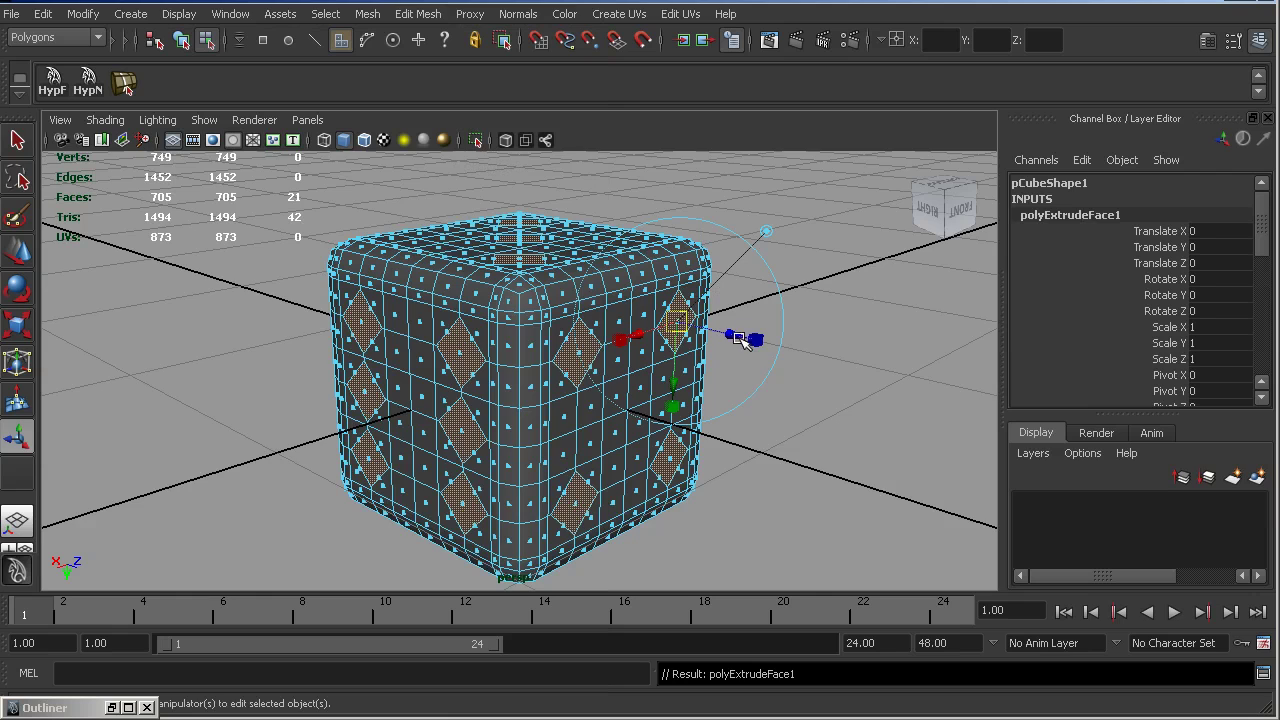
pyautogui.scroll(6, 748, 340)
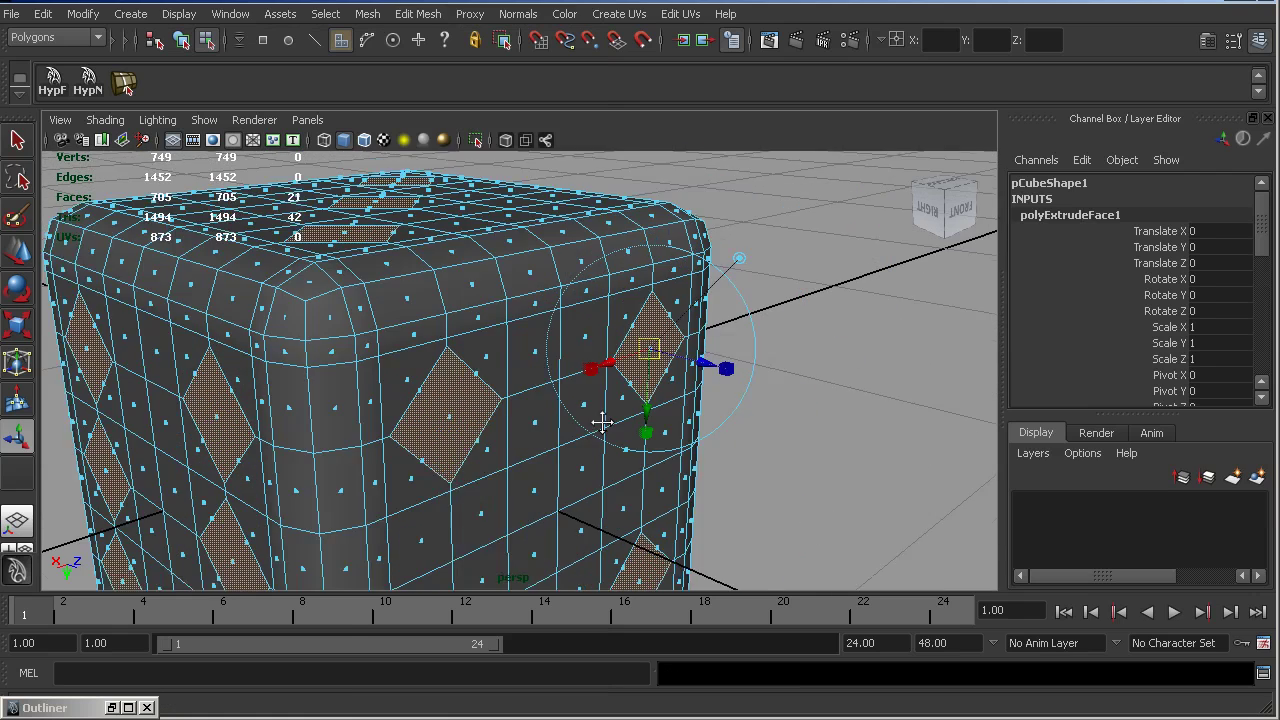
pyautogui.scroll(-2, 722, 466)
pyautogui.keyDown('alt'); pyautogui.moveTo(650, 377); pyautogui.dragTo(864, 379, button='right'); pyautogui.keyUp('alt')
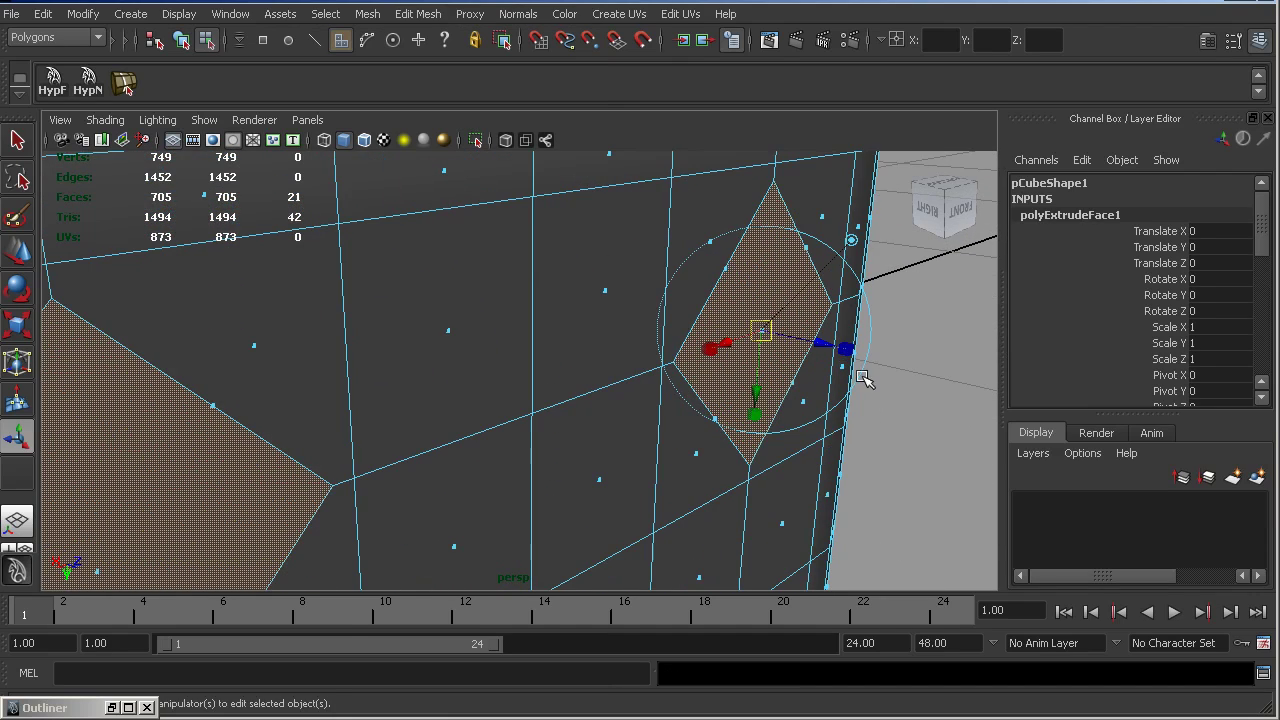
pyautogui.moveTo(825, 350); pyautogui.dragTo(812, 342)
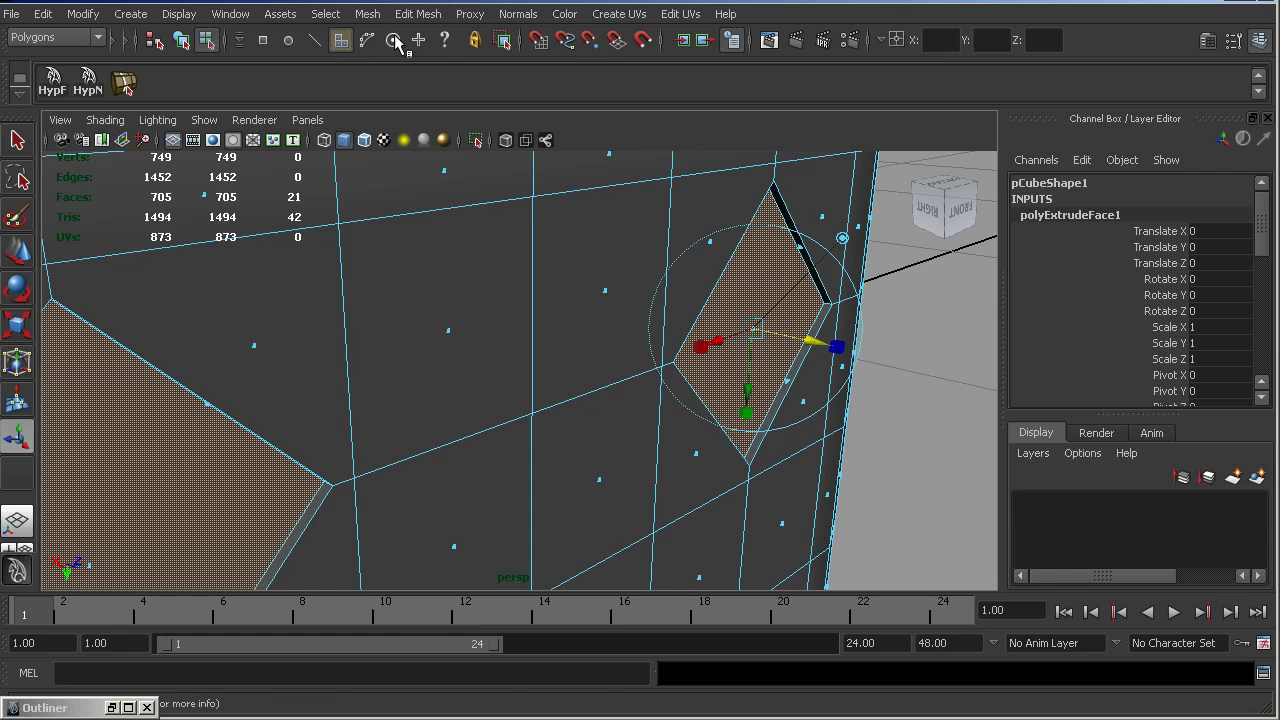
# - Extrude the pip faces again, sink them inward and select the whole die
pyautogui.click(418, 14)
pyautogui.click(430, 66)
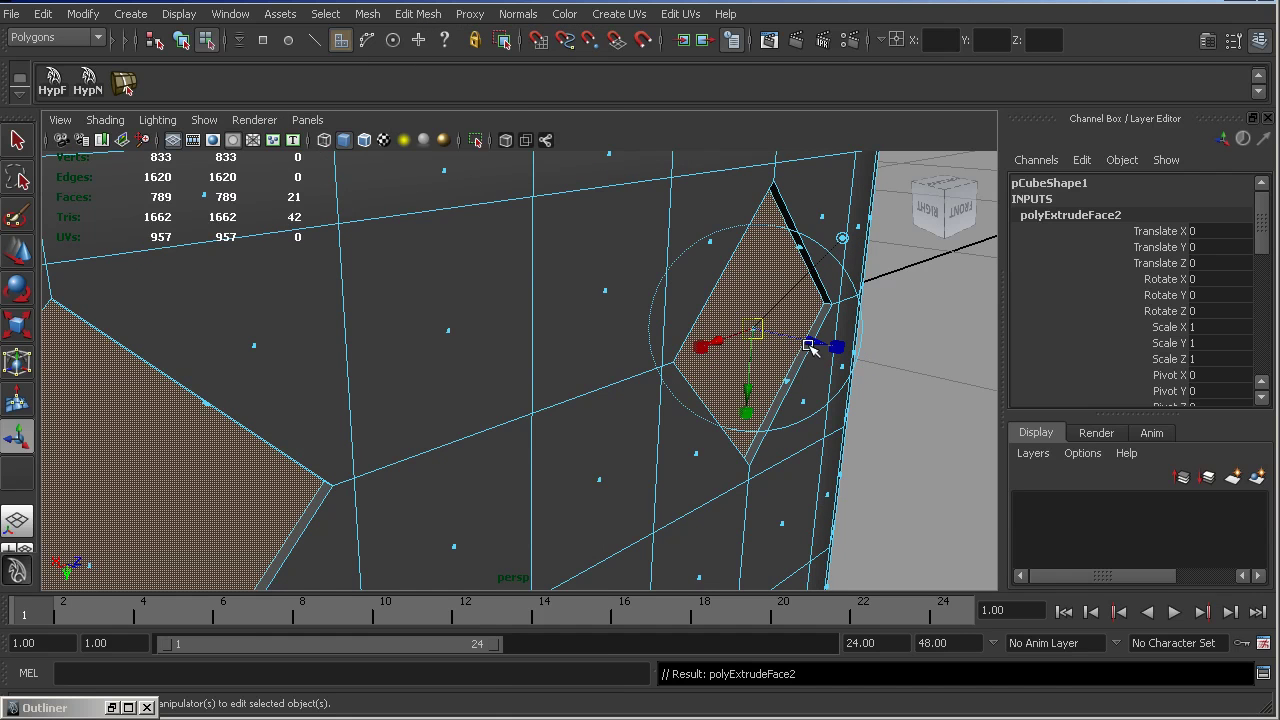
pyautogui.moveTo(817, 345); pyautogui.dragTo(734, 334)
pyautogui.keyDown('alt'); pyautogui.moveTo(737, 374); pyautogui.dragTo(369, 452, button='right'); pyautogui.keyUp('alt')
pyautogui.keyDown('alt'); pyautogui.moveTo(369, 452); pyautogui.dragTo(437, 409); pyautogui.keyUp('alt')
# - Switch to smooth mesh preview, deselect the die and orbit around it
pyautogui.press('3')
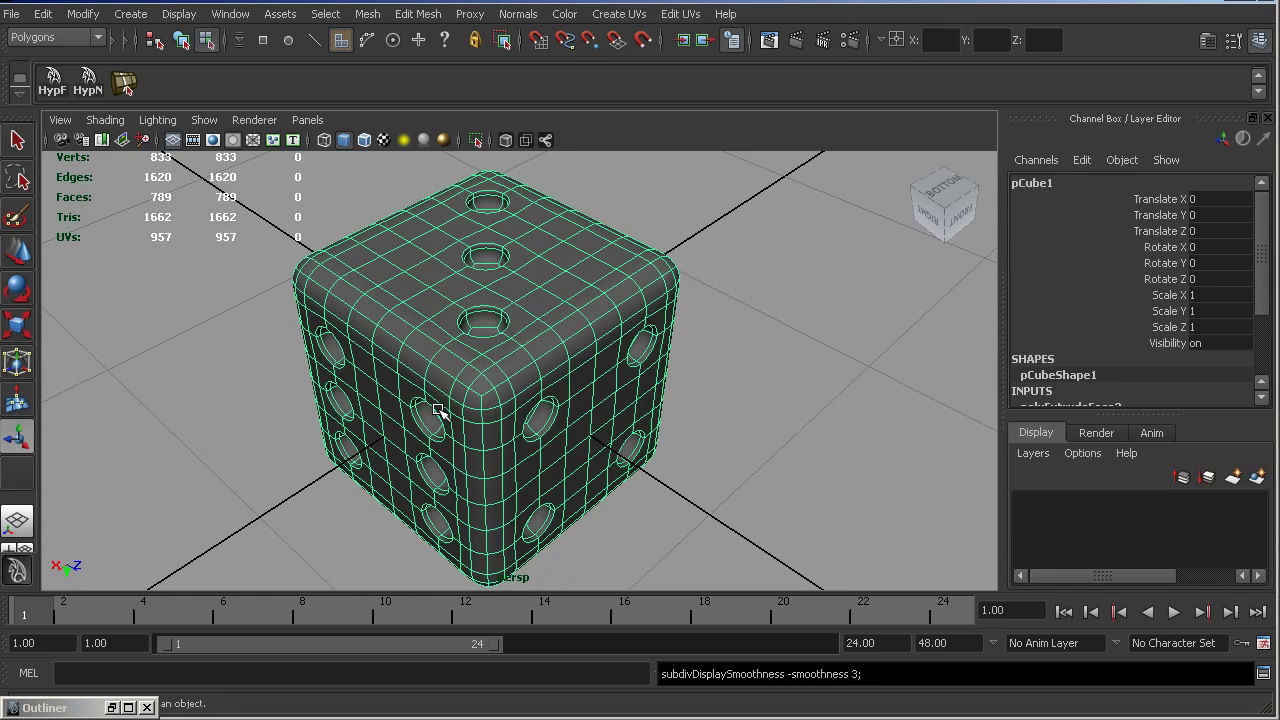
pyautogui.click(234, 404)
pyautogui.moveTo(337, 434)
pyautogui.keyDown('alt'); pyautogui.mouseDown()
pyautogui.moveTo(480, 329)
pyautogui.moveTo(514, 251)
pyautogui.moveTo(706, 391)
pyautogui.moveTo(566, 457)
pyautogui.moveTo(466, 440)
pyautogui.moveTo(503, 377)
pyautogui.moveTo(523, 394)
pyautogui.moveTo(510, 410)
pyautogui.mouseUp(); pyautogui.keyUp('alt')
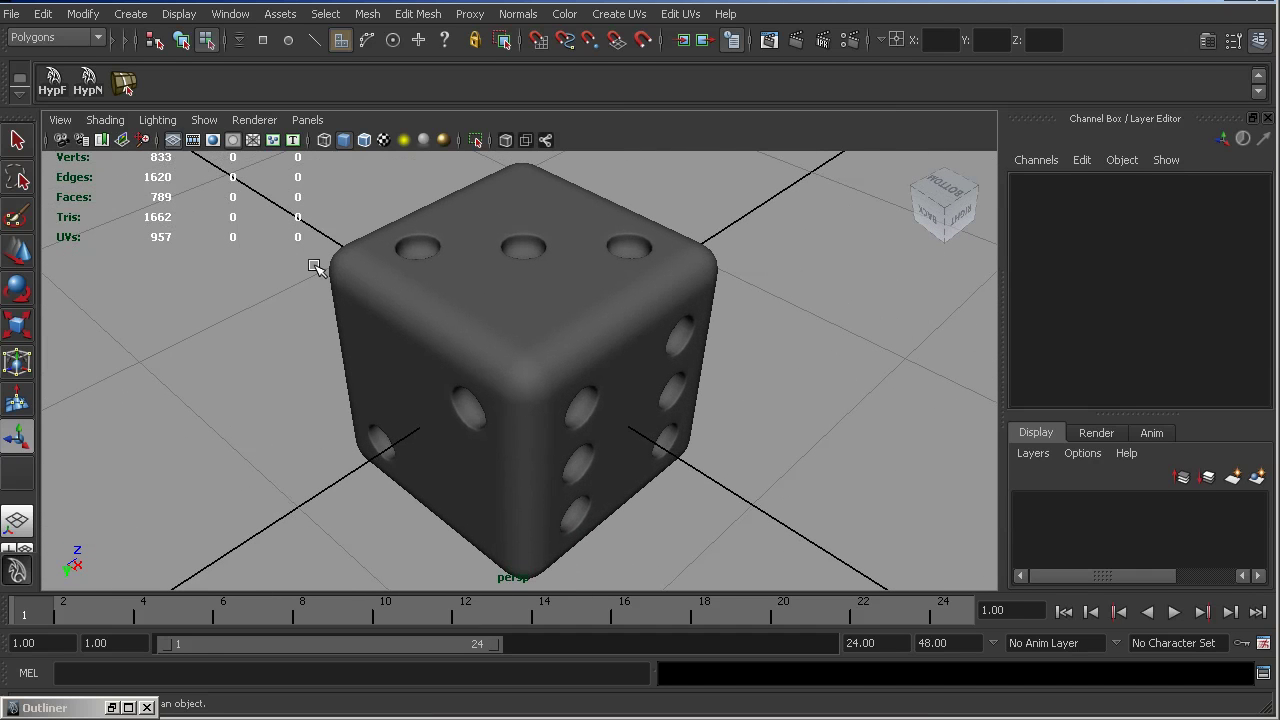